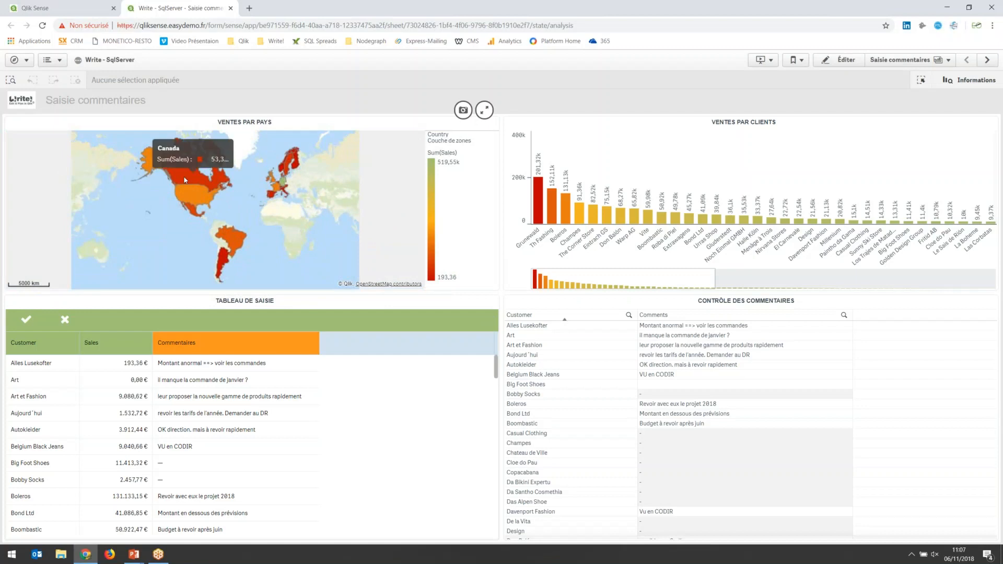
Step: Filter the dashboard to USA and the five customers from The Corner Store through Too Hot 4U
left_click(199, 199)
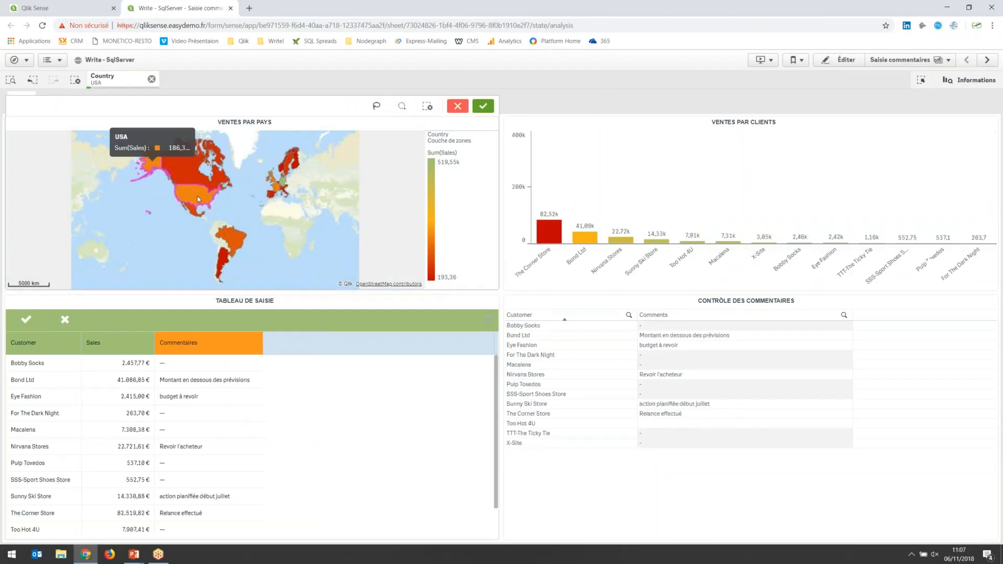
left_click(484, 106)
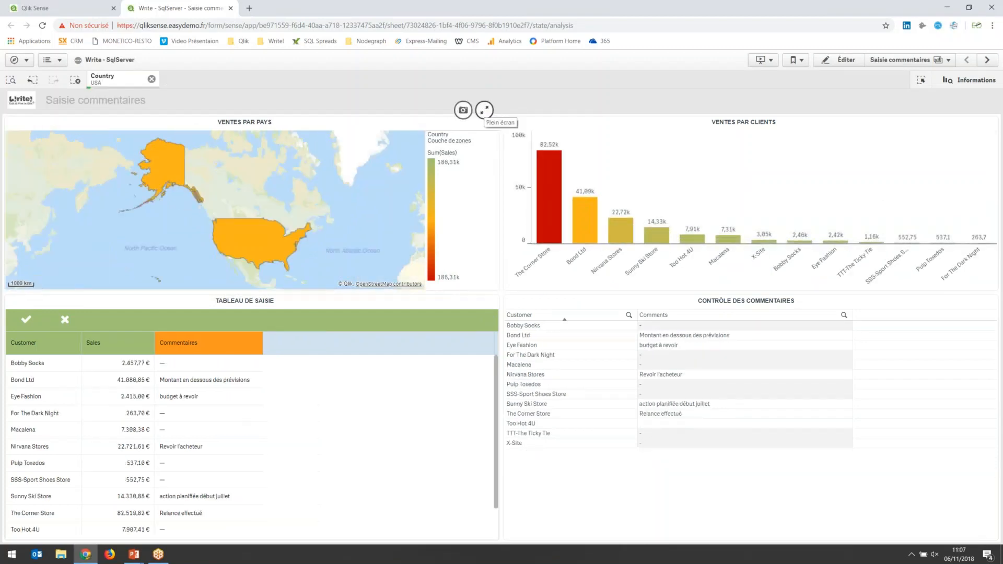
left_click_drag(548, 265, 697, 270)
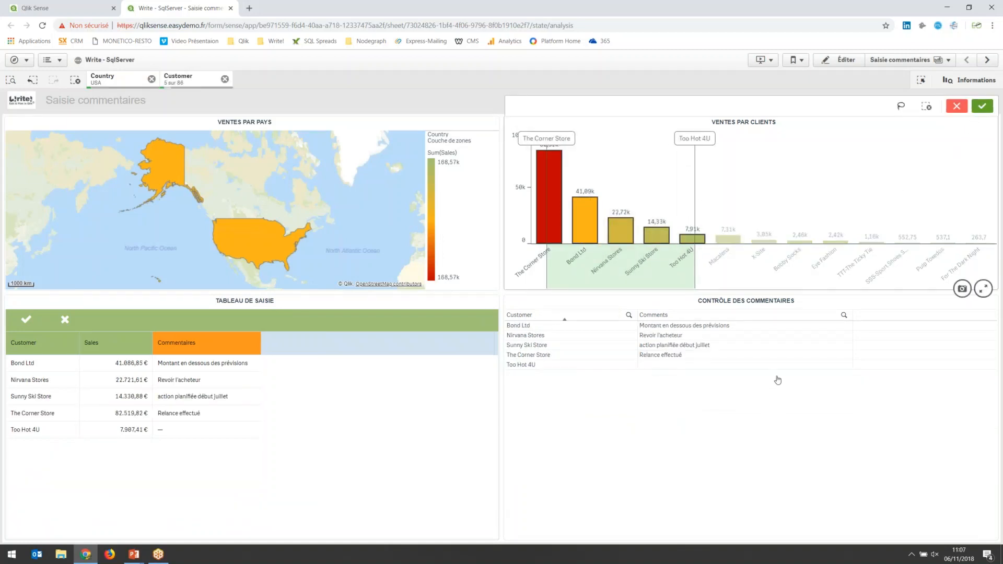
left_click(982, 107)
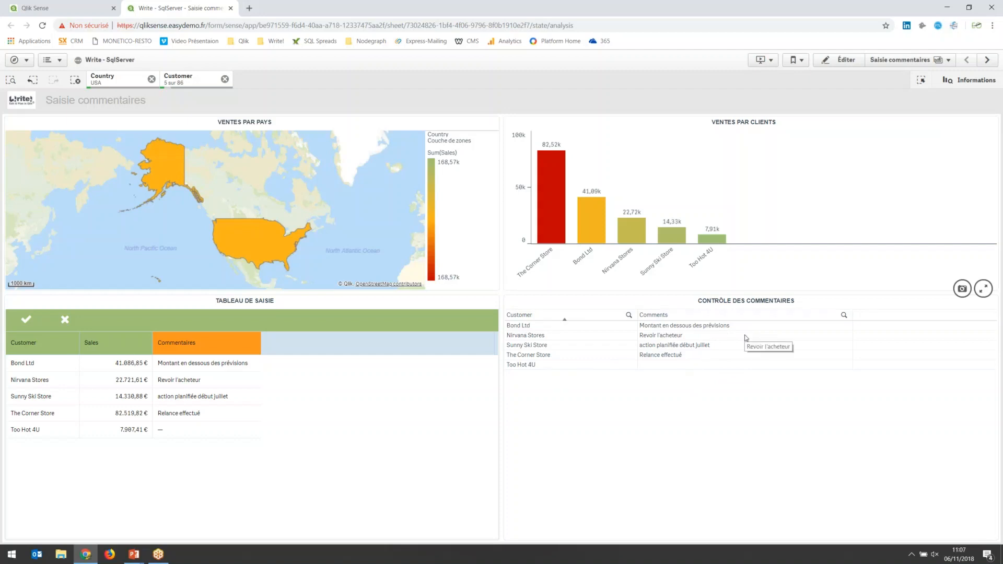
double_click(728, 337)
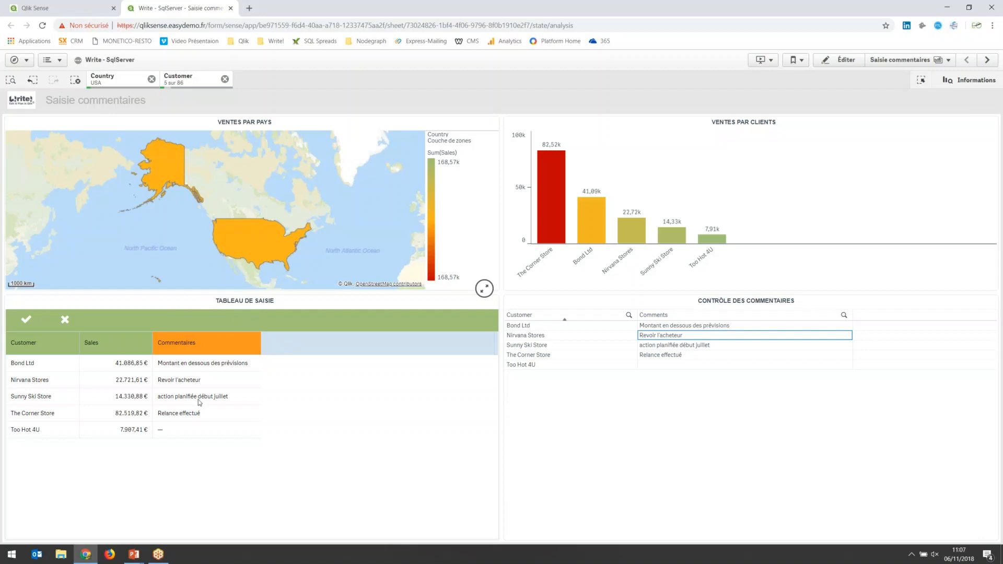
Step: Enter the comment "Vu en CODIR" for Too Hot 4U, replace Nirvana Stores' comment with "Fin de contrat", and save the entries
left_click(180, 431)
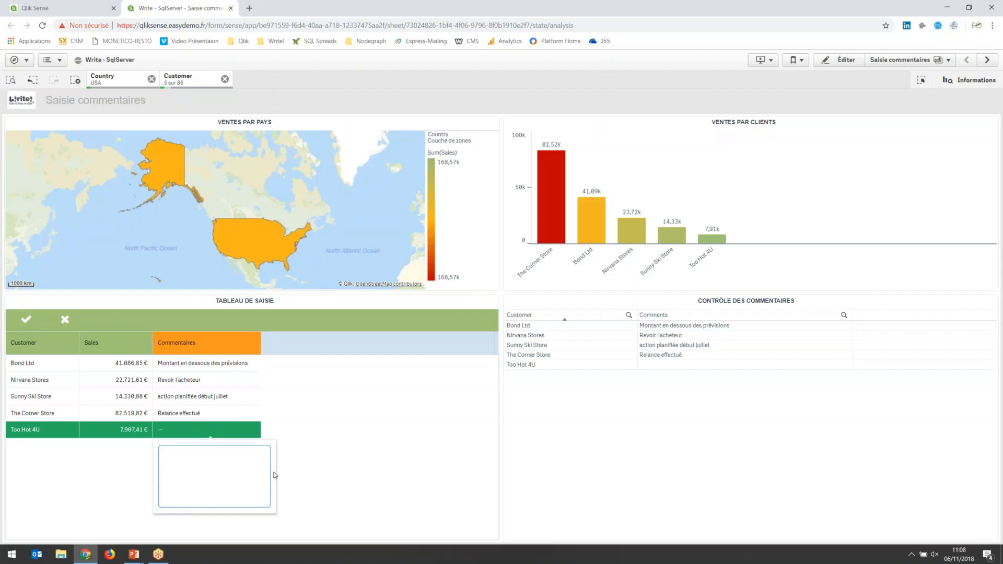
type("Vu en CODIR")
left_click(197, 385)
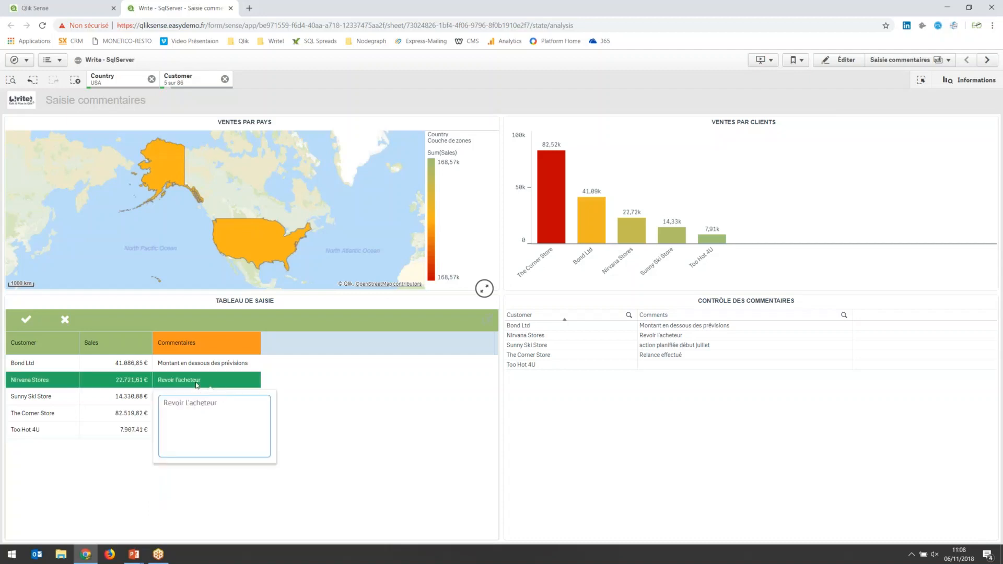
left_click_drag(230, 408, 164, 407)
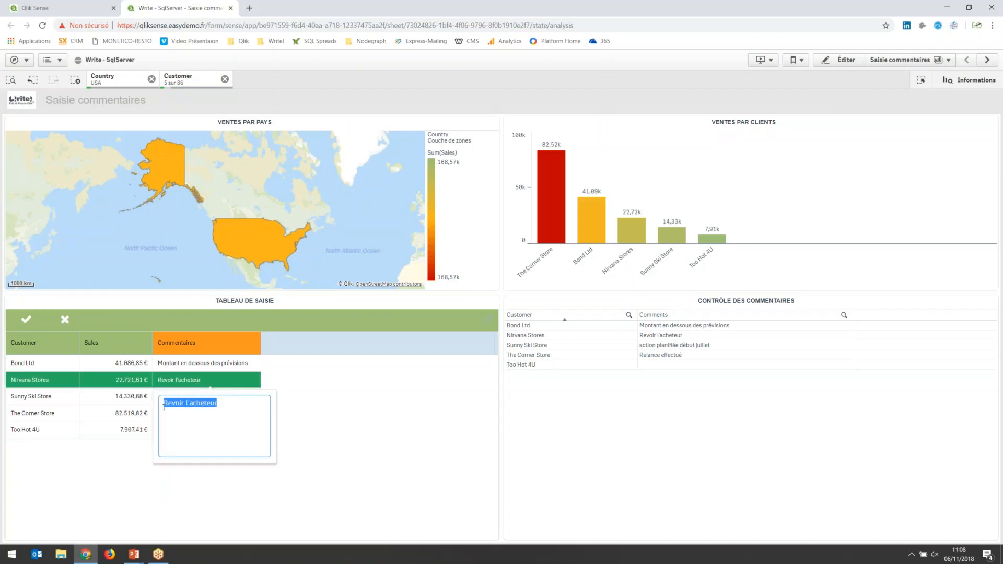
type("Fin de contrat")
left_click(224, 500)
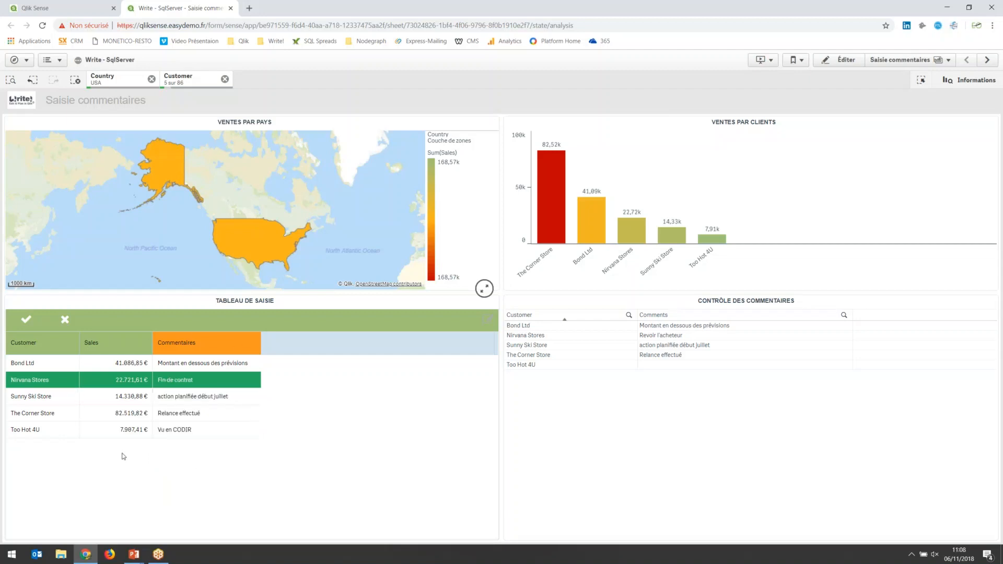
left_click(25, 322)
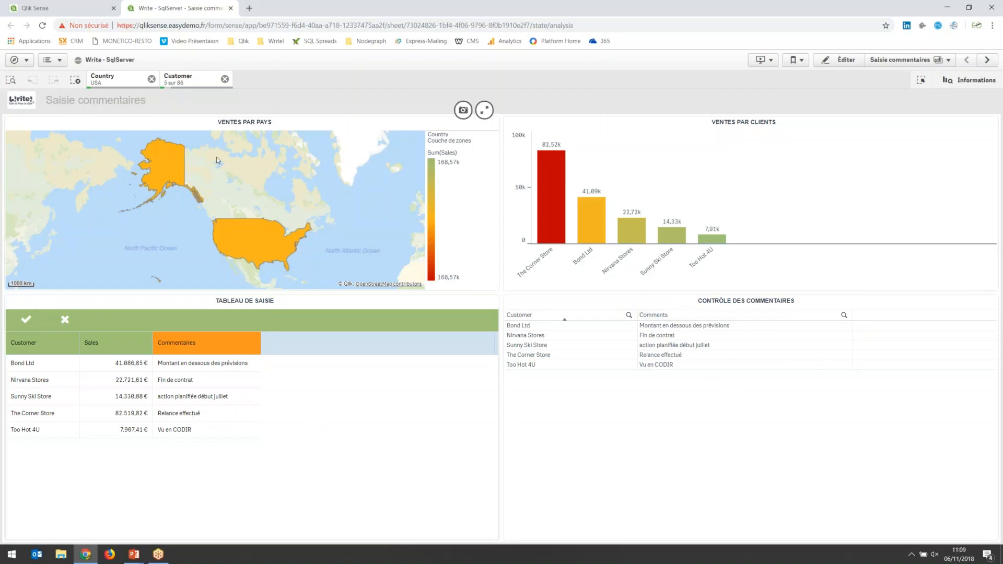
Step: Clear the Customer and Country selections to show data for all countries and customers
left_click(224, 79)
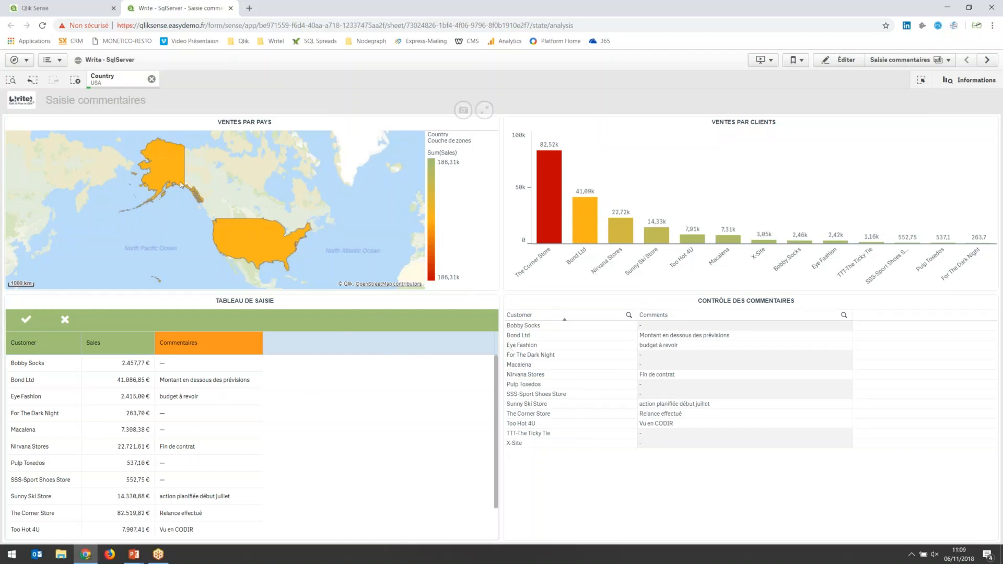
scroll(389, 277, "down", 1)
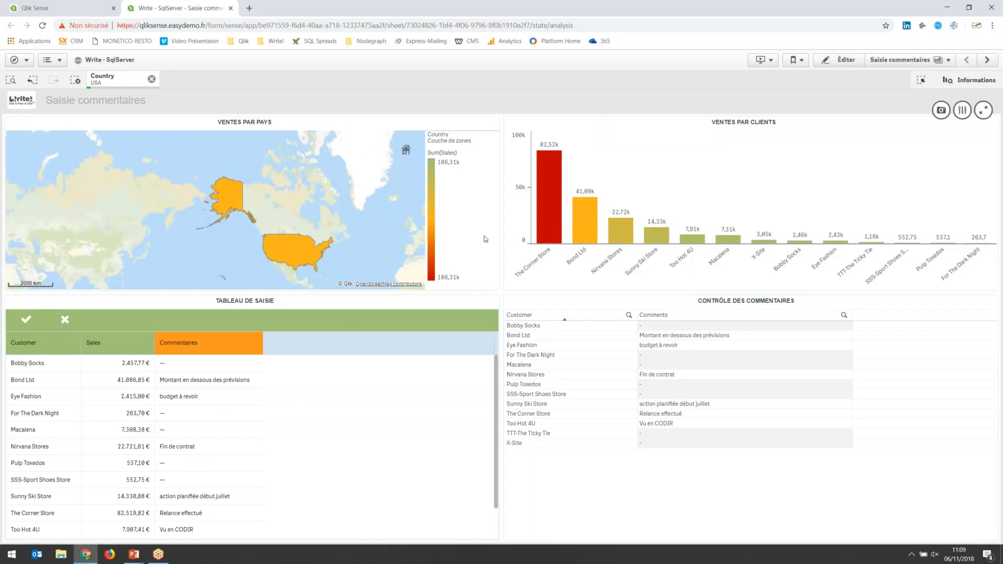
scroll(309, 219, "up", 1)
left_click(152, 79)
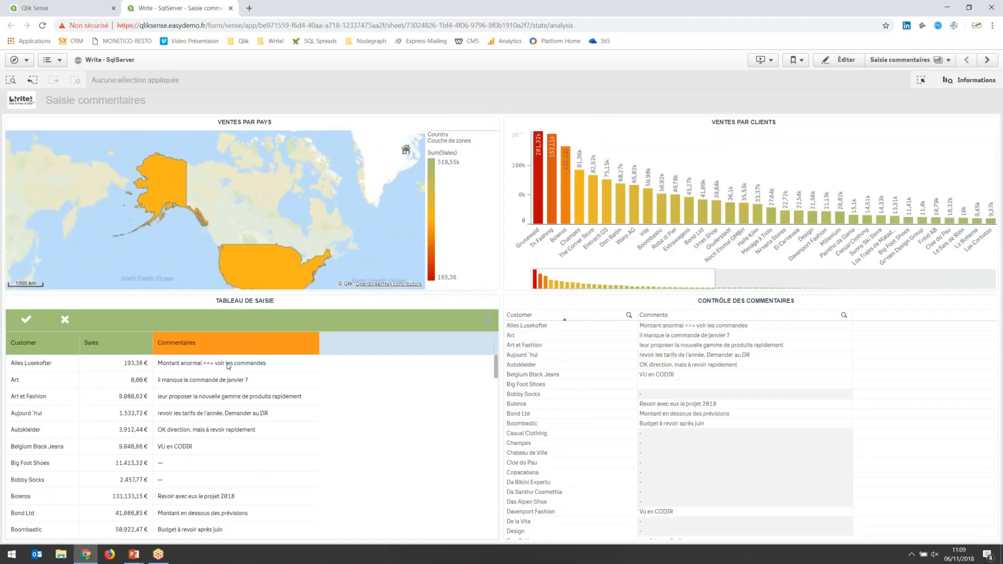
Step: Filter the dashboard to the customer Los Trajes de Matador from the sales-by-customer chart
scroll(193, 407, "down", 10)
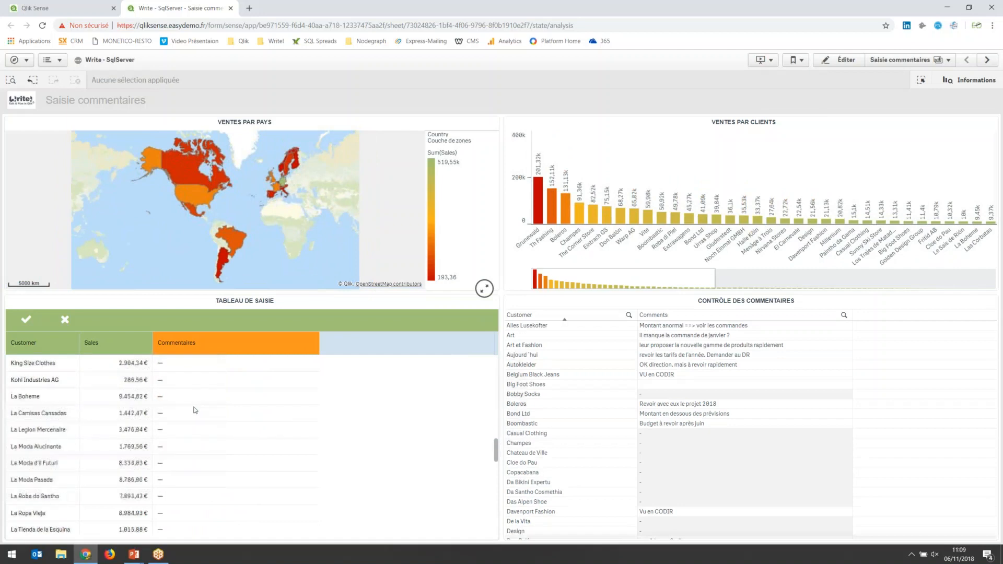
scroll(253, 471, "up", 4)
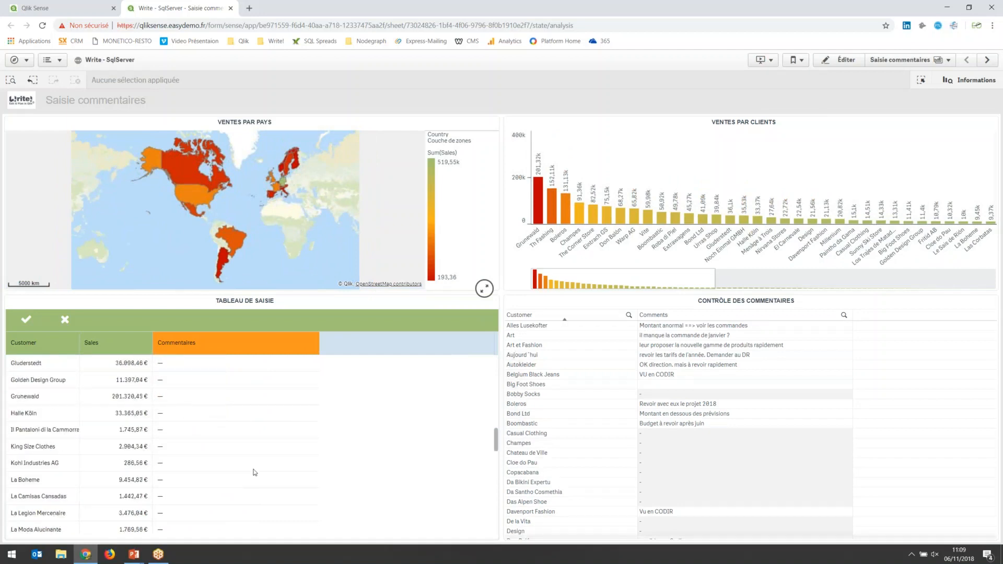
left_click(900, 223)
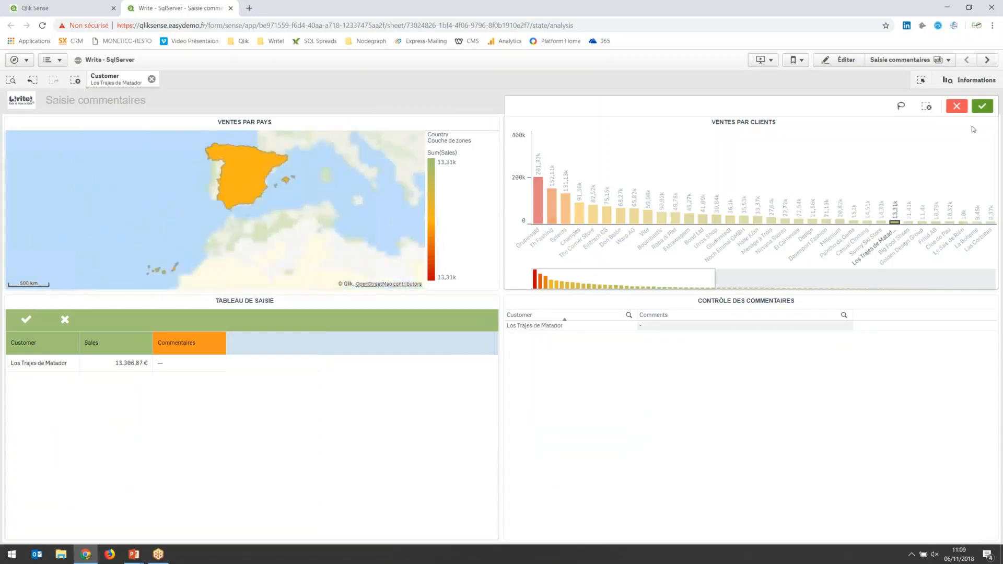
left_click(984, 107)
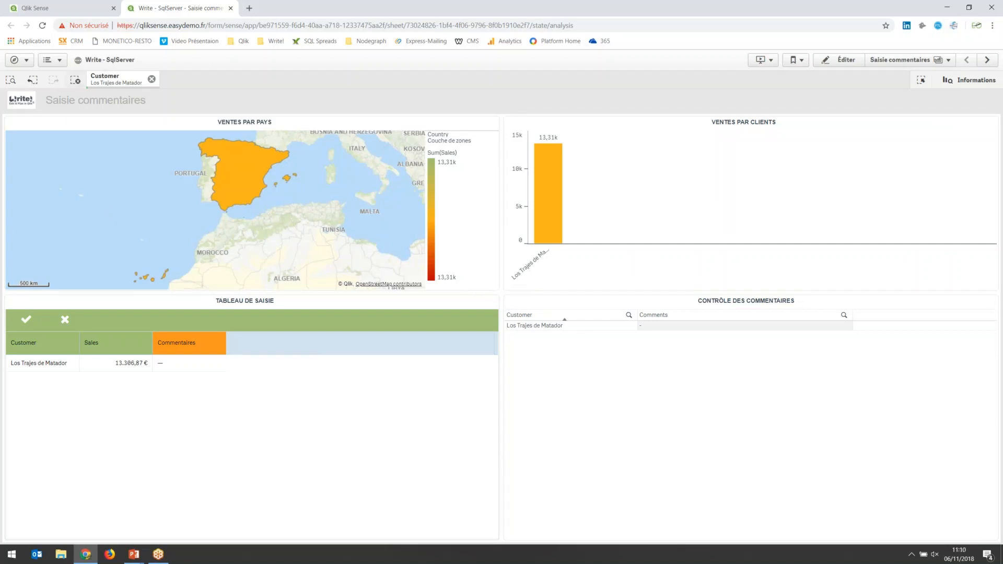
Step: On the Saisie Forecast sheet, clear all selections and show the classification choices for the first Dr Jims Trousers row
left_click(987, 59)
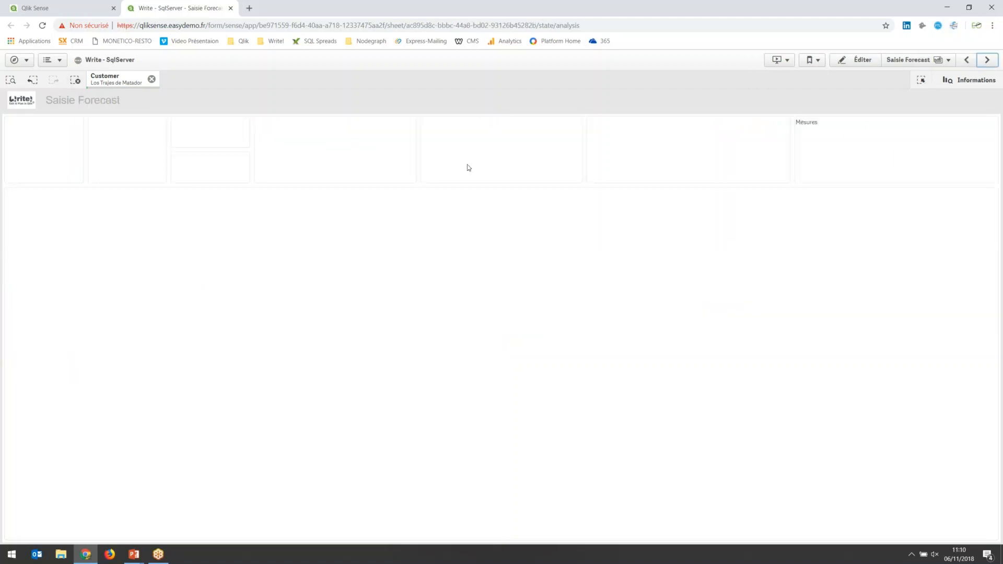
left_click(76, 80)
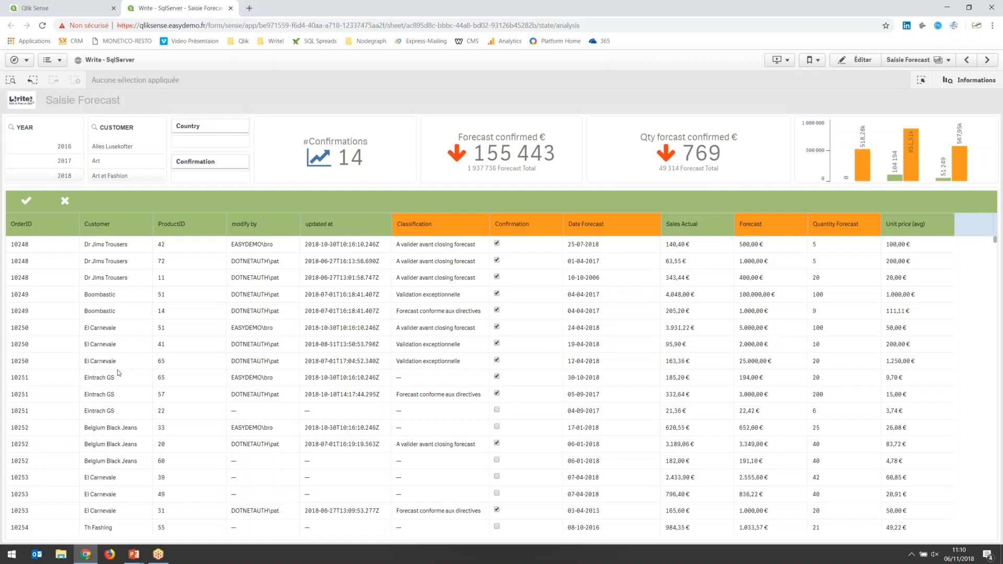
left_click(434, 248)
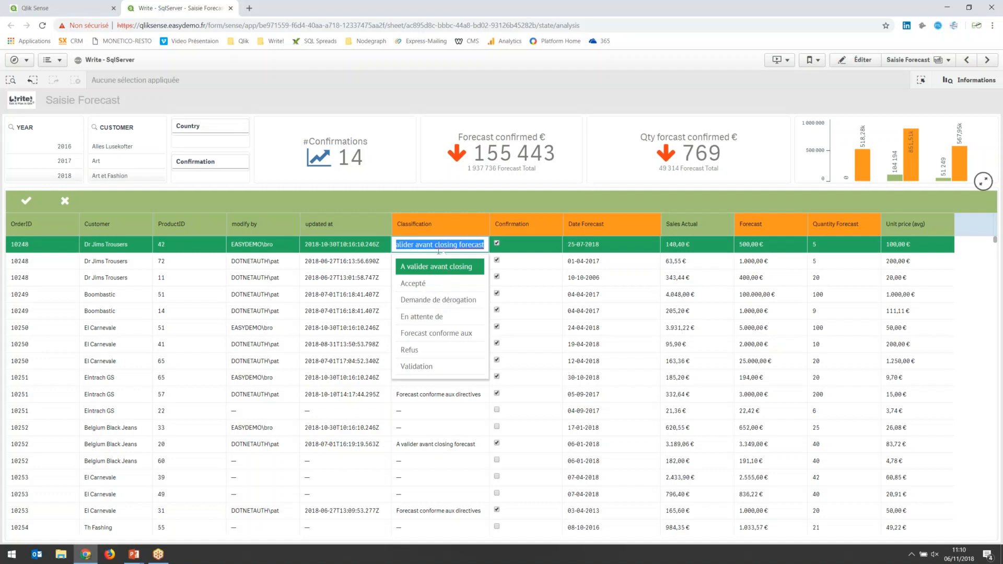
Step: Add a classification with key 8 named "A revoir" on the Classification sheet and save it
left_click(987, 60)
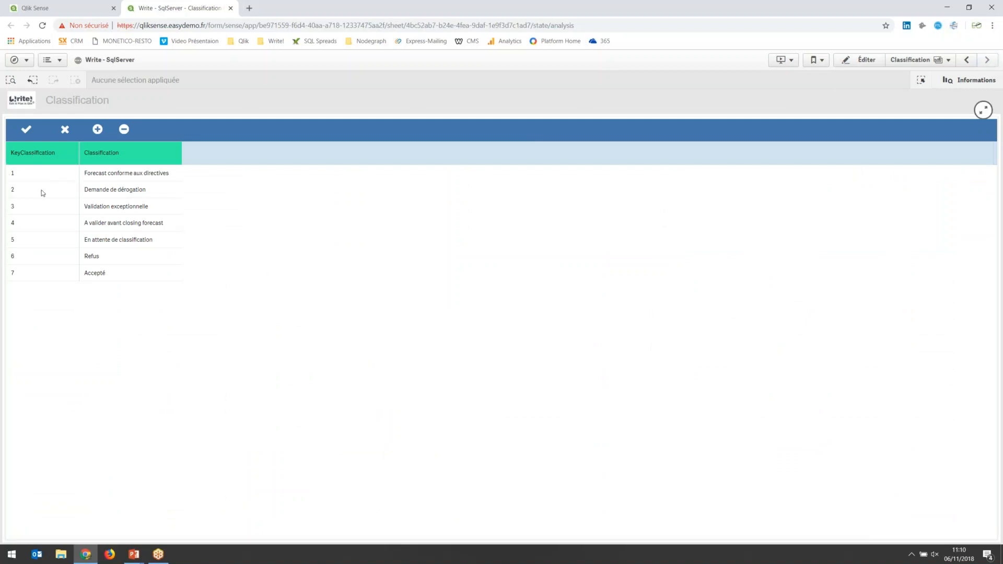
left_click(97, 129)
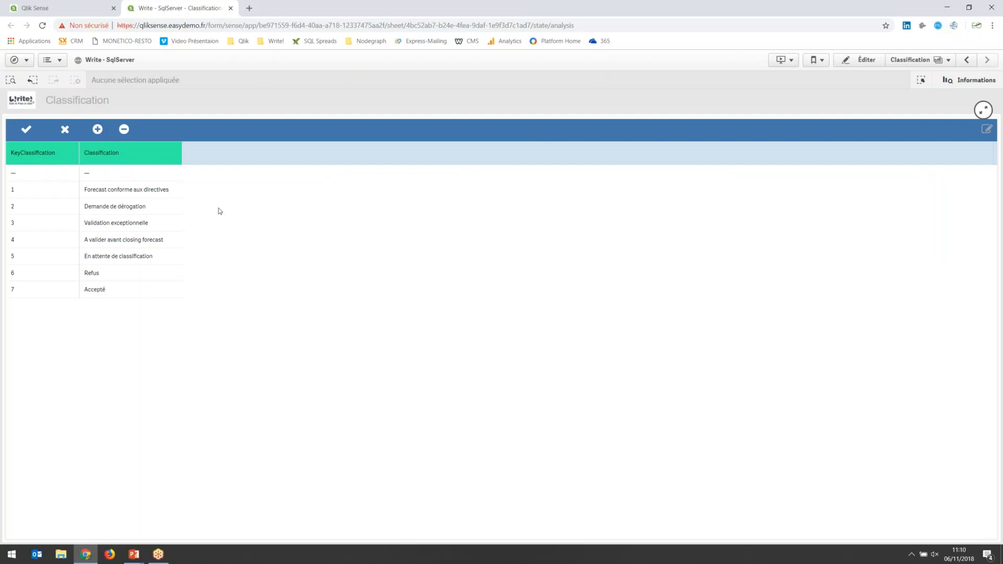
left_click(25, 173)
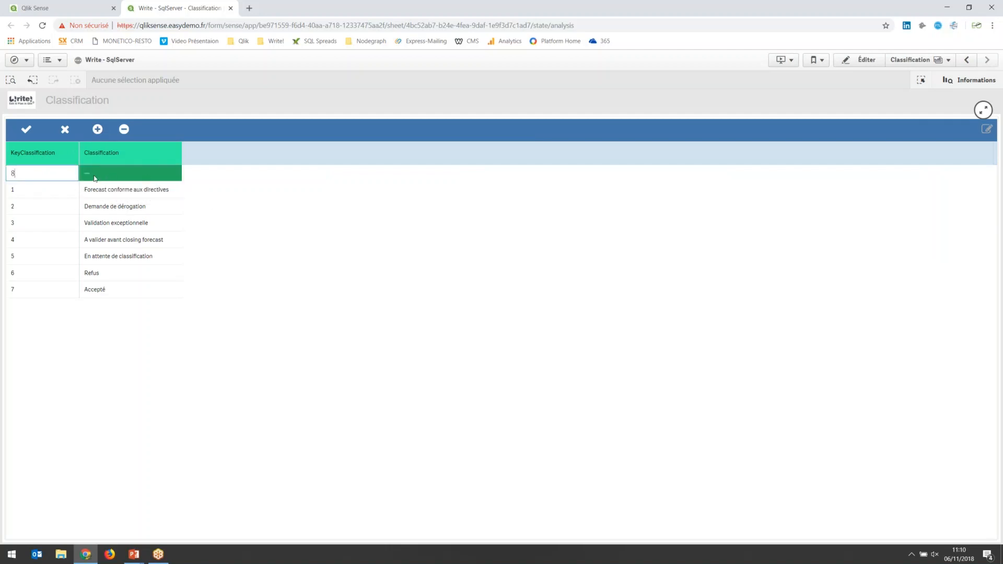
left_click(95, 178)
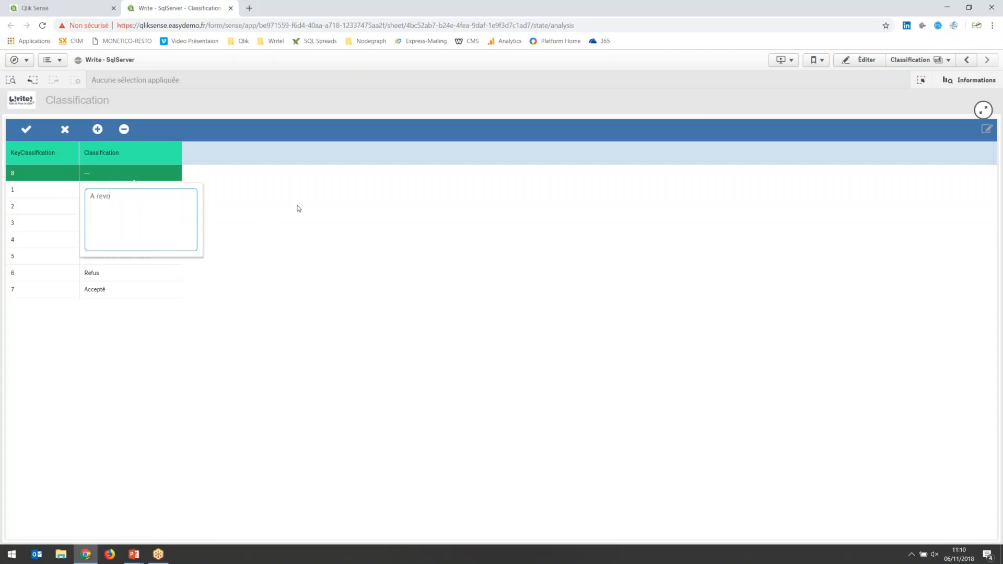
left_click(275, 338)
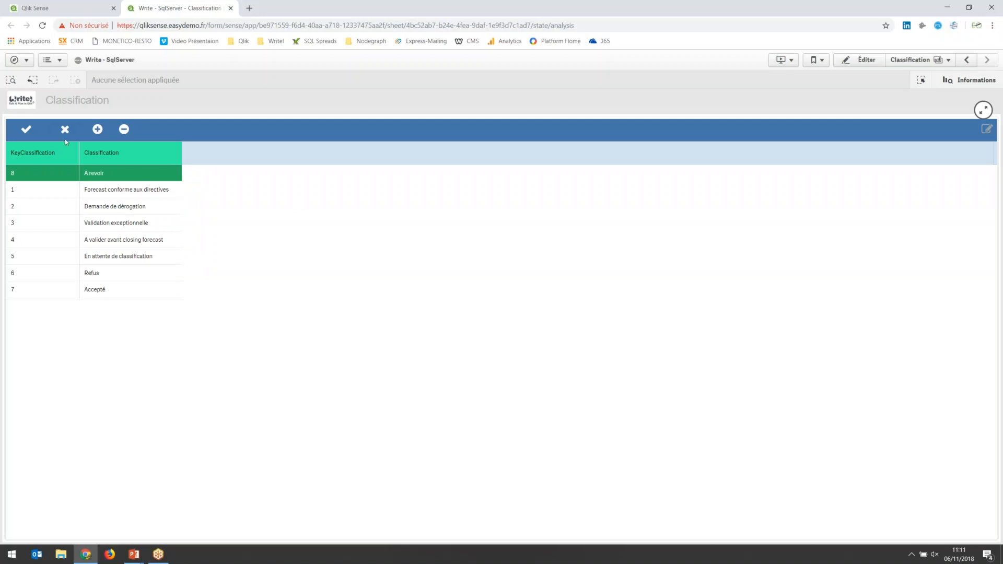
left_click(28, 129)
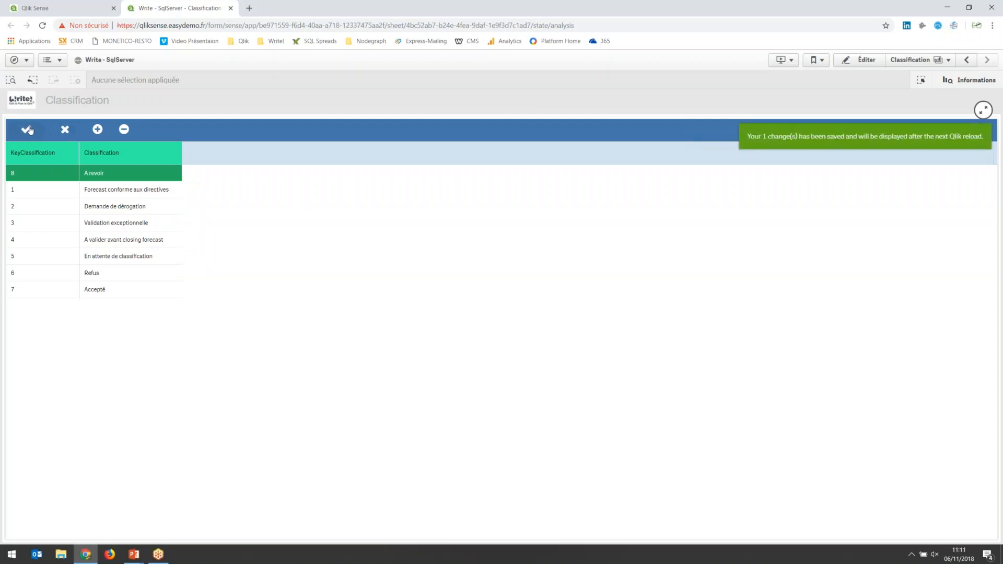
Step: Return to the Saisie Forecast sheet and check the classification choices for Dr Jims Trousers, product 42, for "A revoir"
left_click(968, 60)
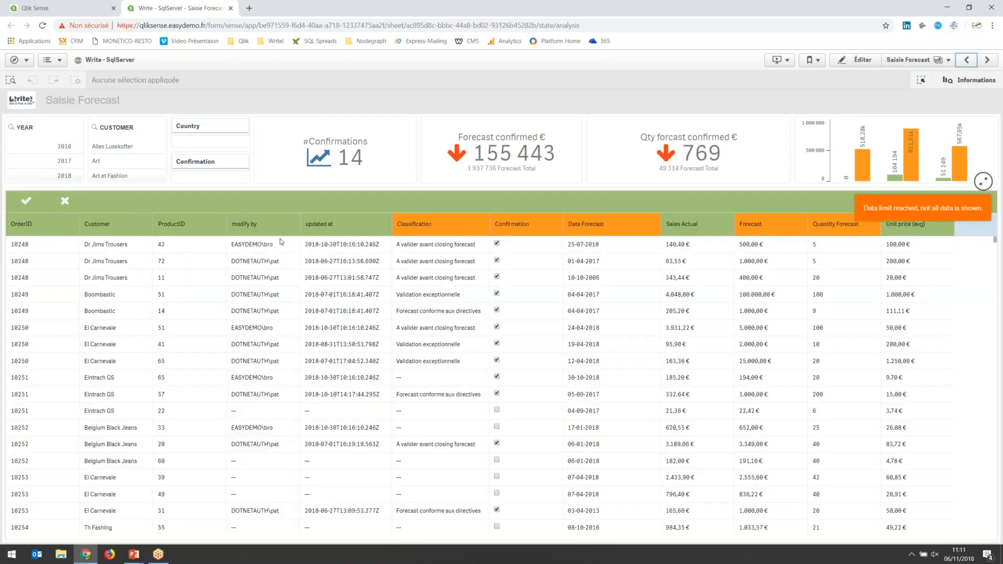
left_click(446, 245)
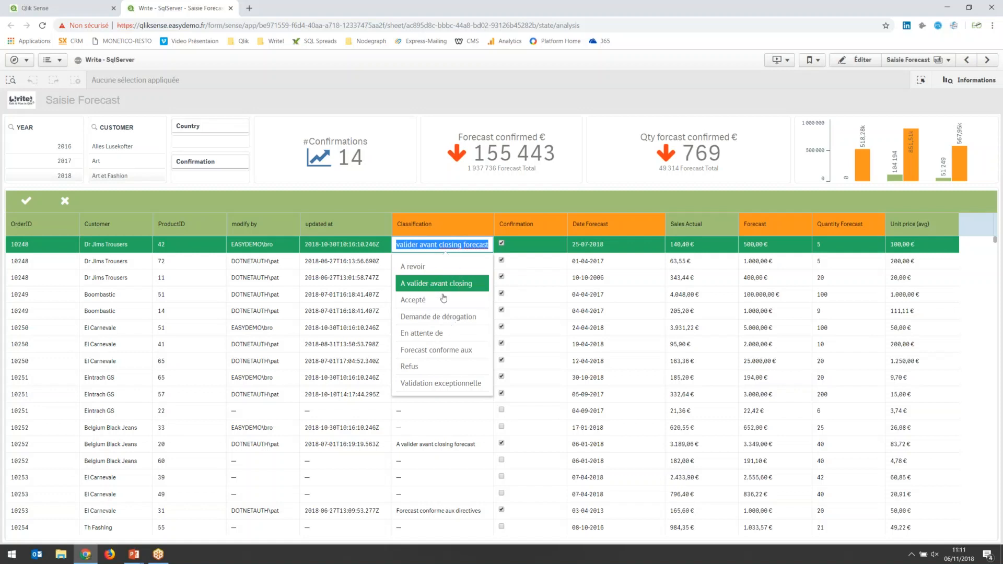
left_click(453, 205)
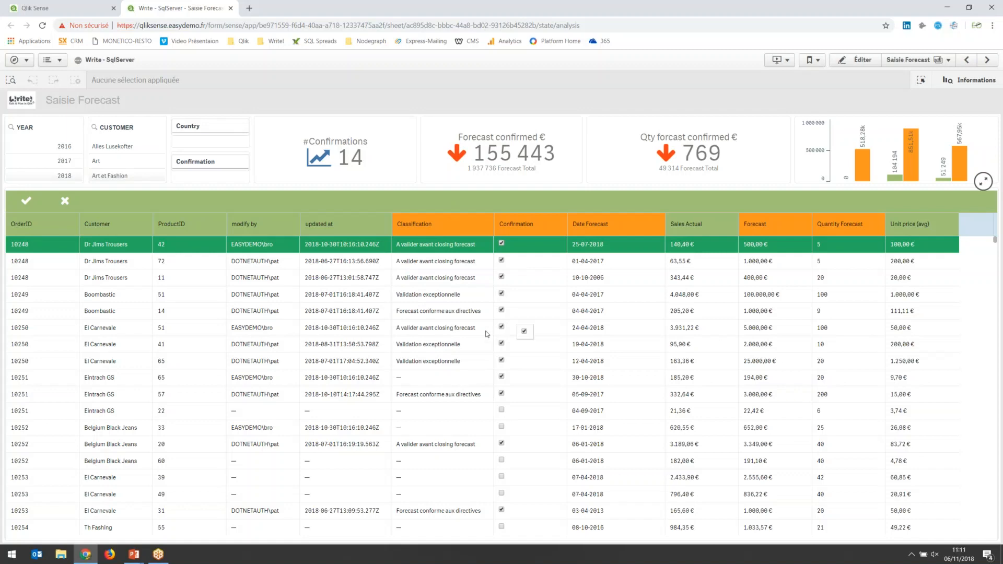
left_click(442, 250)
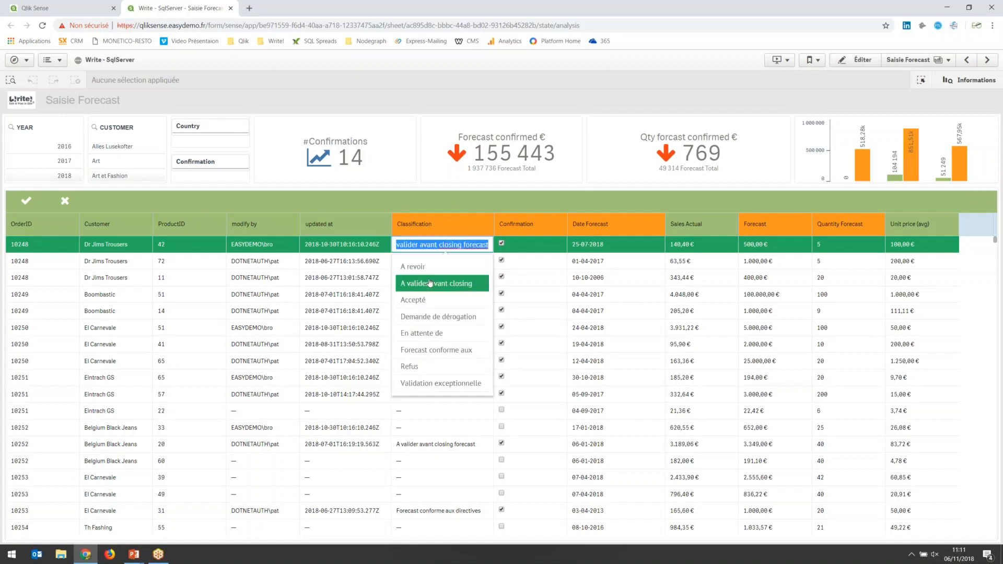
left_click(547, 309)
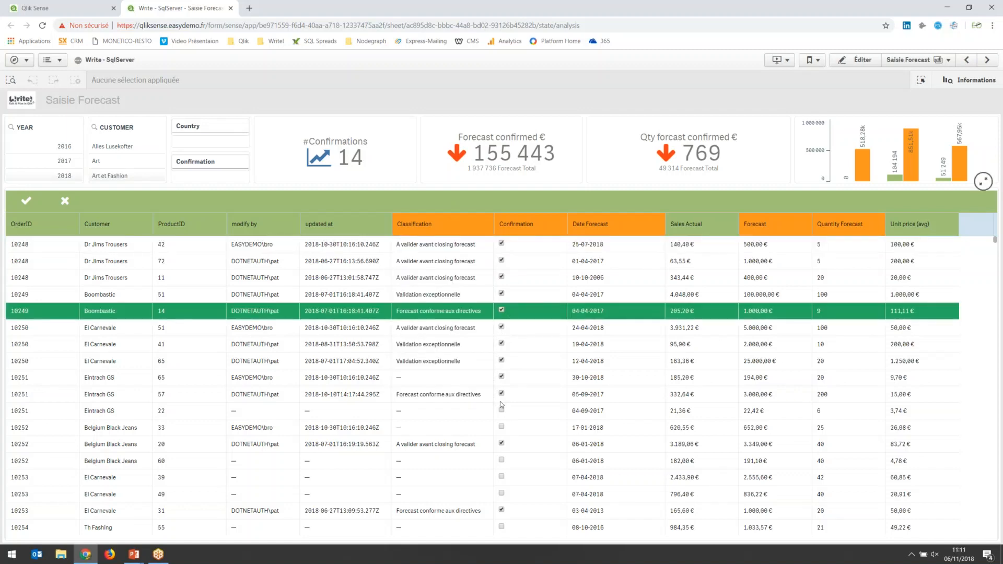
Step: Mark the forecasts for Eintrach GS product 22 and Belgium Black Jeans product 33 as confirmed, and save
scroll(501, 402, "down", 3)
scroll(509, 285, "up", 3)
scroll(514, 344, "down", 2)
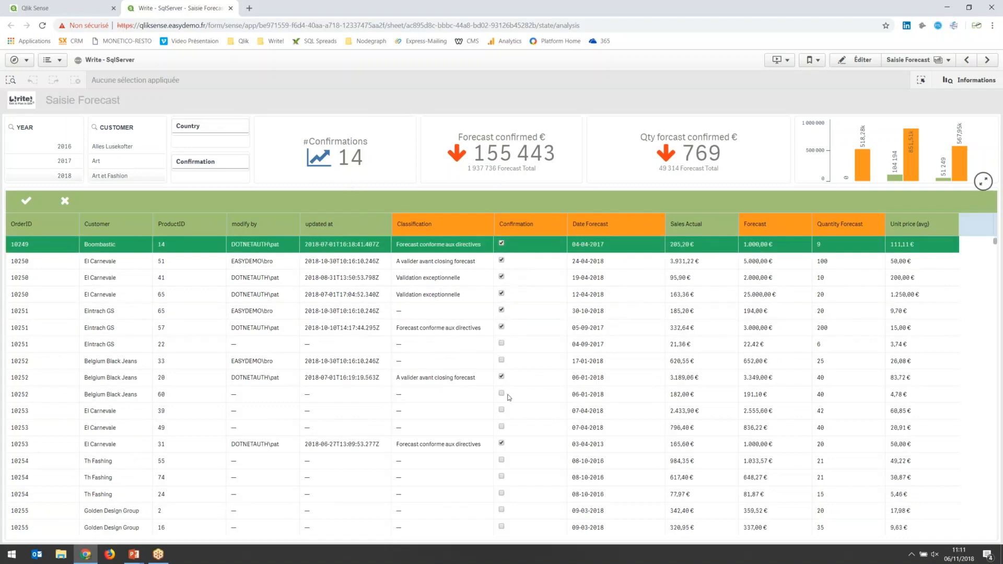
left_click(502, 361)
left_click(27, 201)
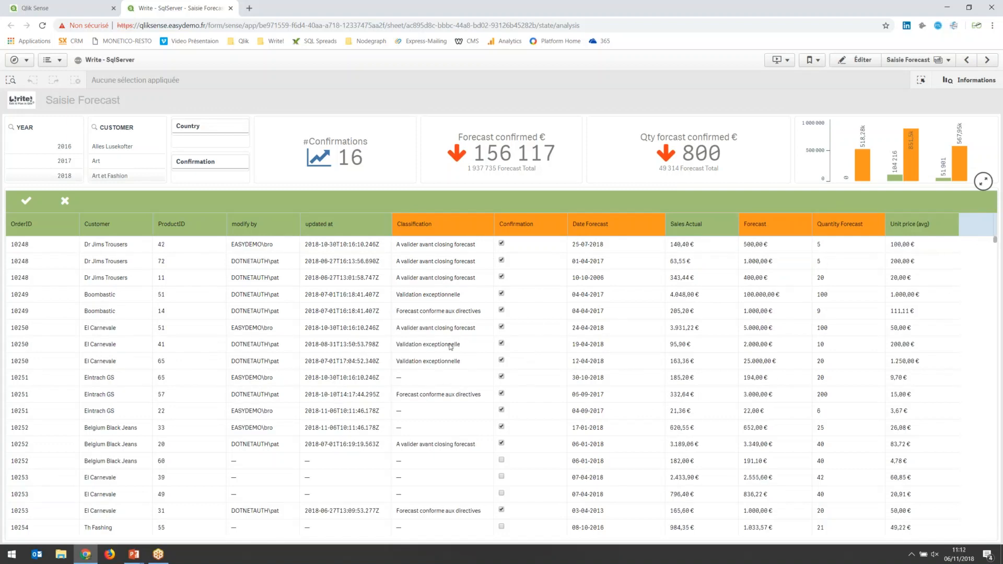
Step: Set the forecast date of the Dr Jims Trousers product 42 row to 22-08-2018
left_click(499, 256)
left_click(592, 248)
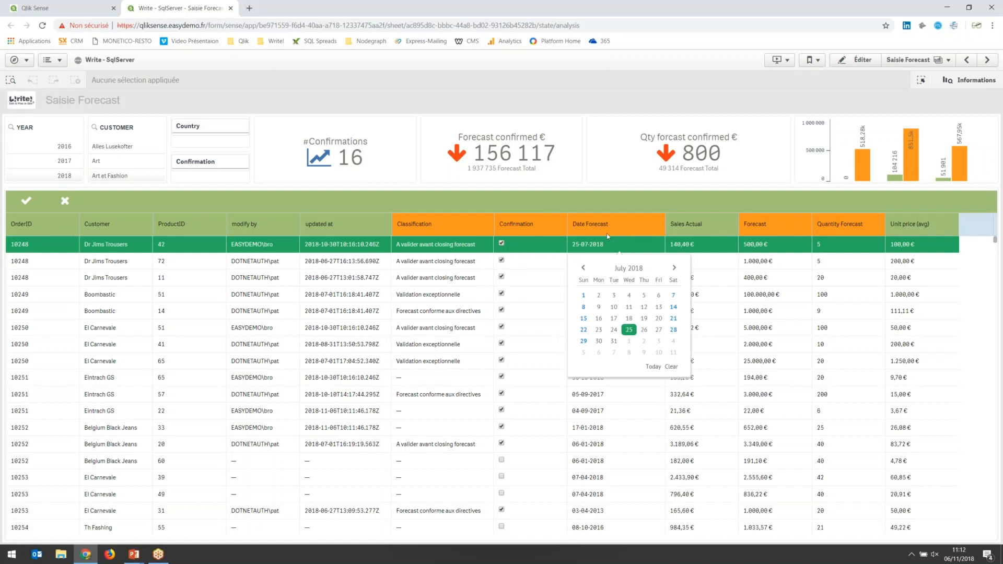
left_click(674, 268)
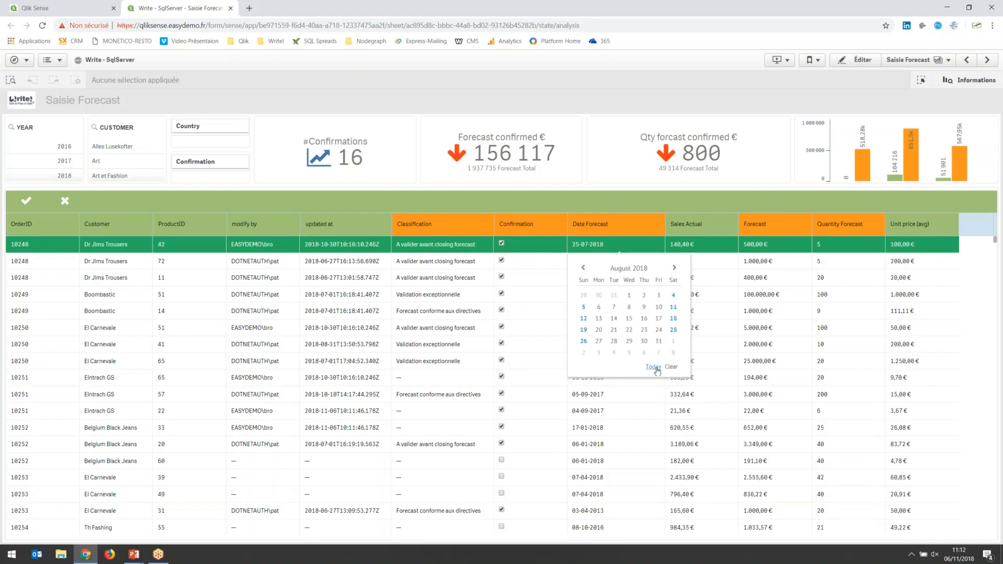
left_click(629, 331)
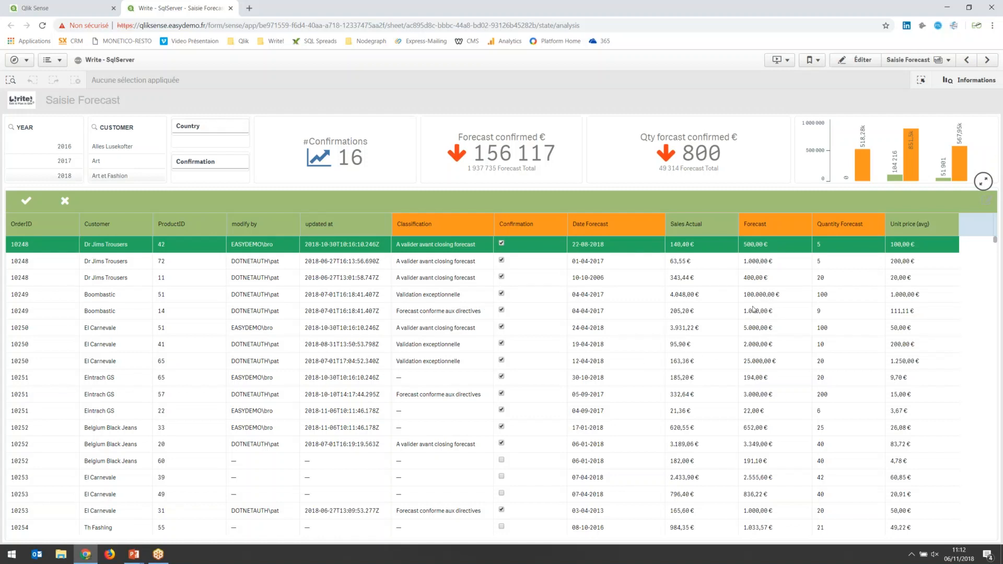
Step: Set the forecast to 500 and the forecast quantity to 15 for Dr Jims Trousers product 11
left_click(754, 278)
type("500")
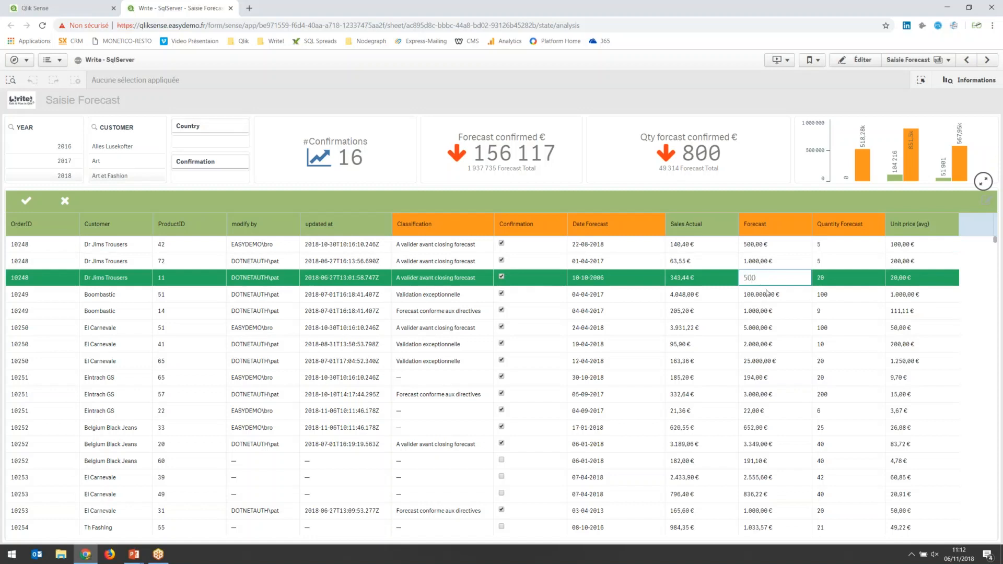
left_click(766, 294)
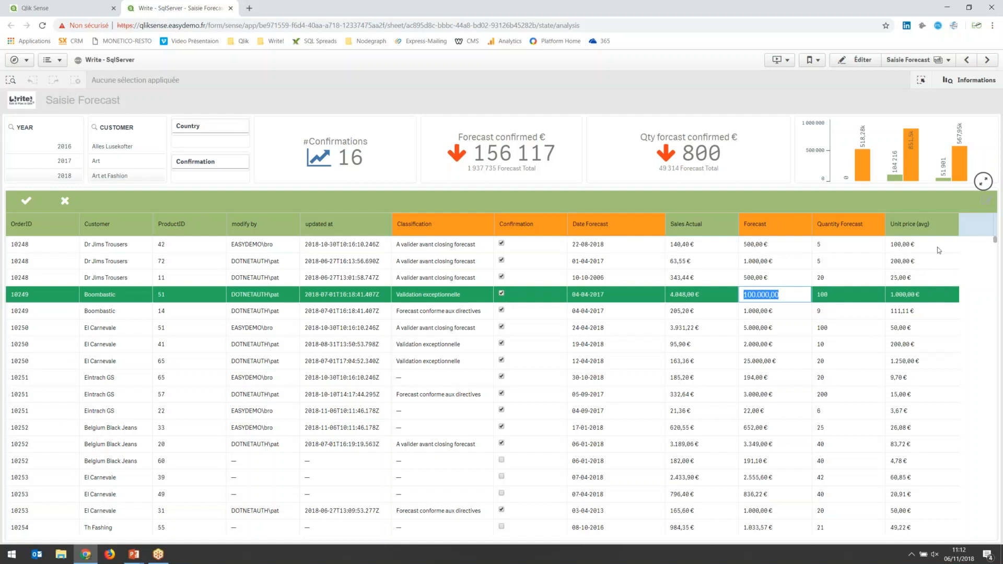
left_click(830, 278)
type("15")
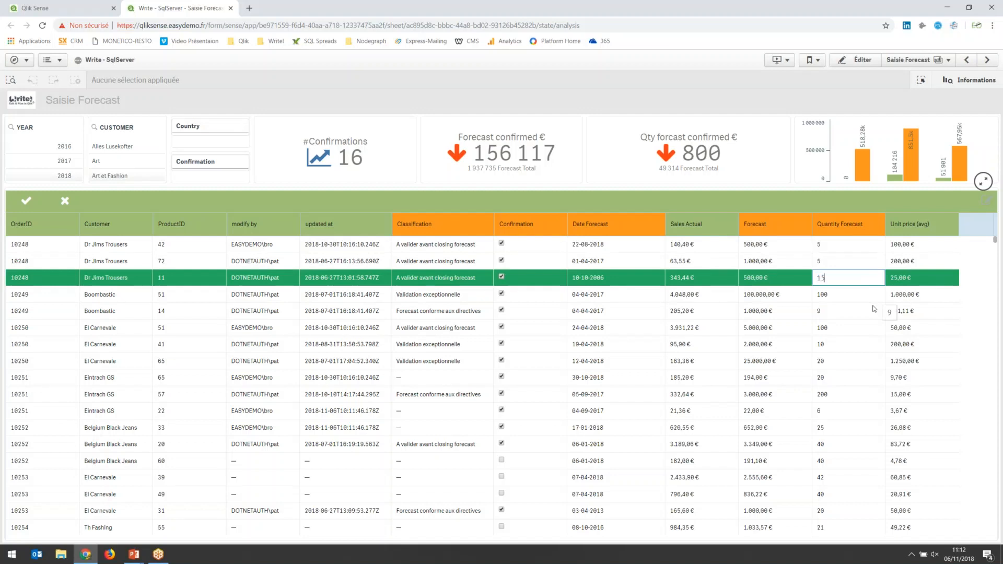
left_click(872, 330)
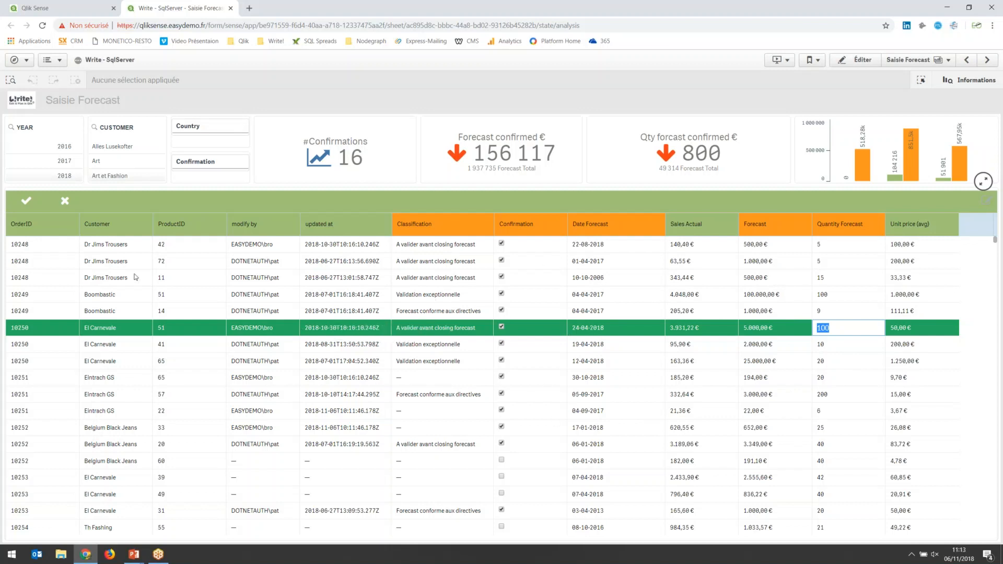
left_click(587, 346)
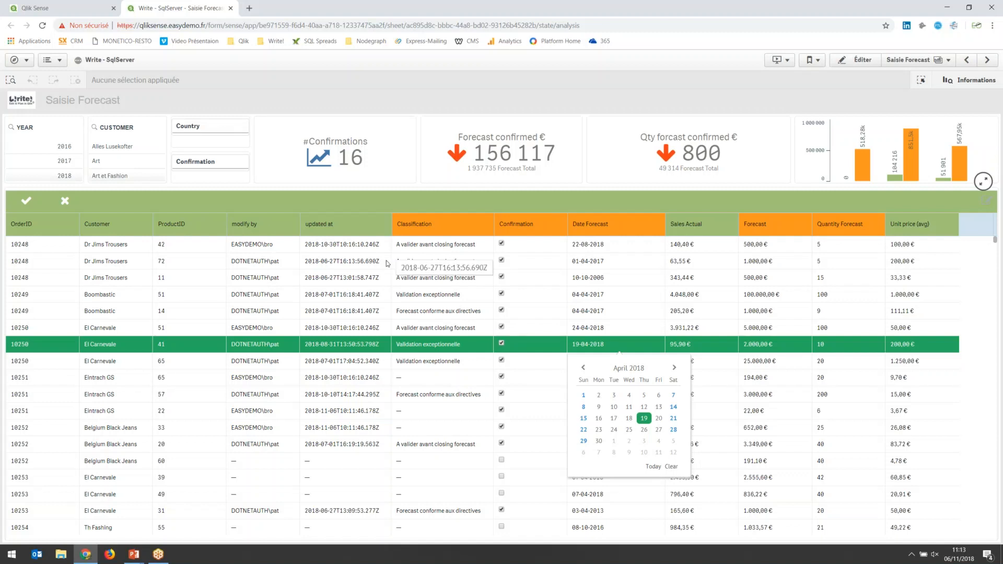
Step: Close the Write - SqlServer app and open the Dashboard sheet of the Write! - Plan app
left_click(231, 8)
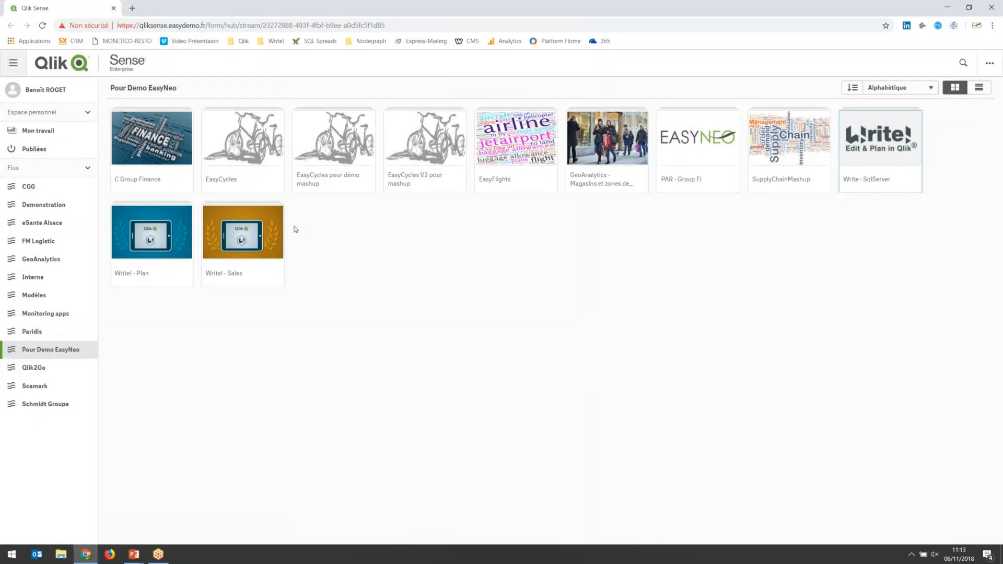
left_click(140, 232)
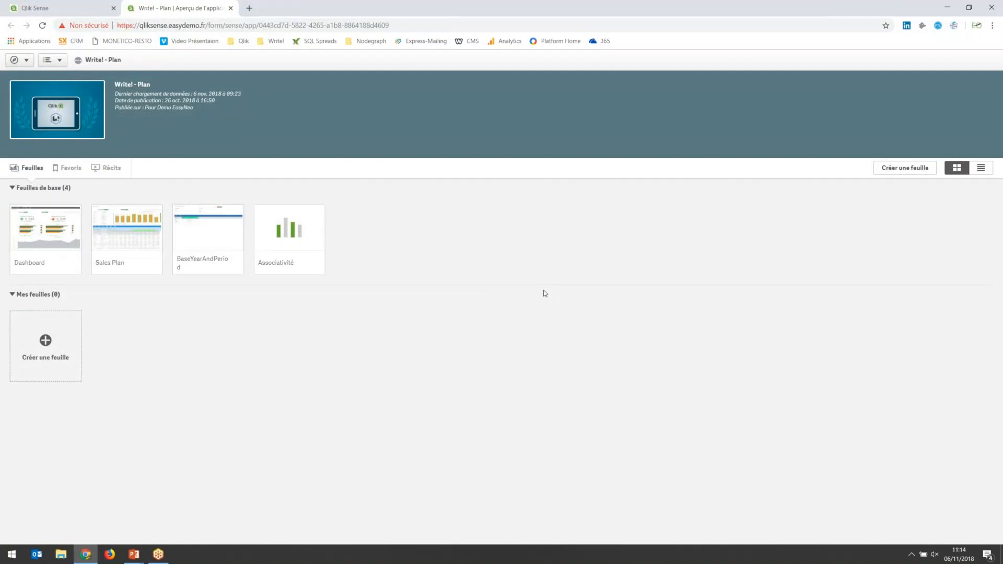
left_click(67, 243)
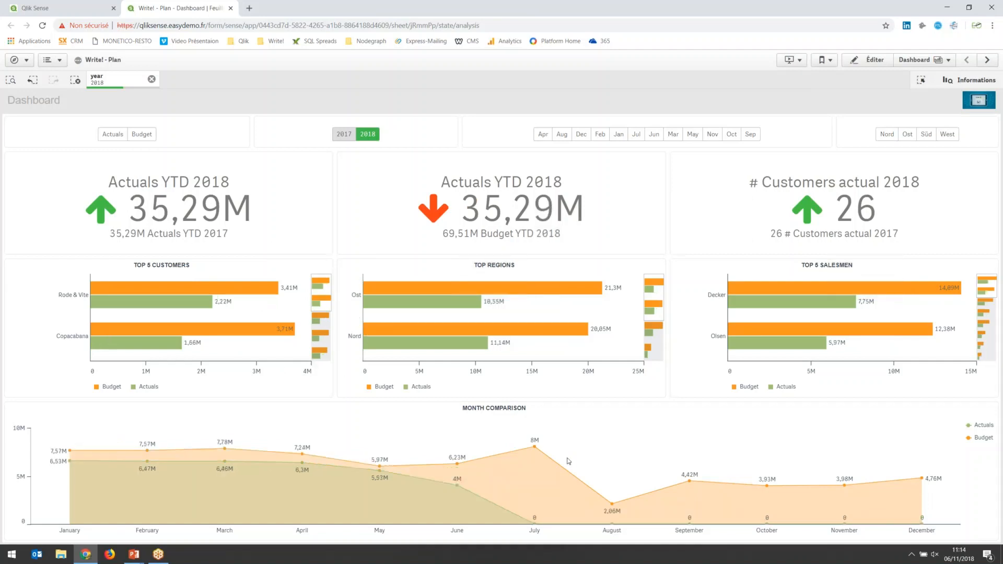
Step: Filter the dashboard to the months Dec and Feb and the region Nord, and clear both filters again
left_click(581, 135)
left_click(598, 135)
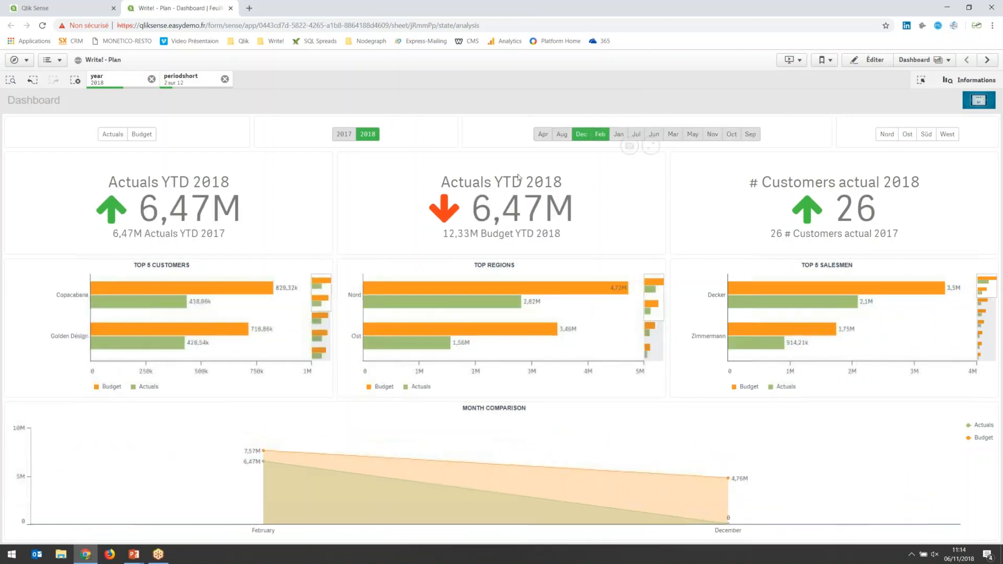
left_click(887, 134)
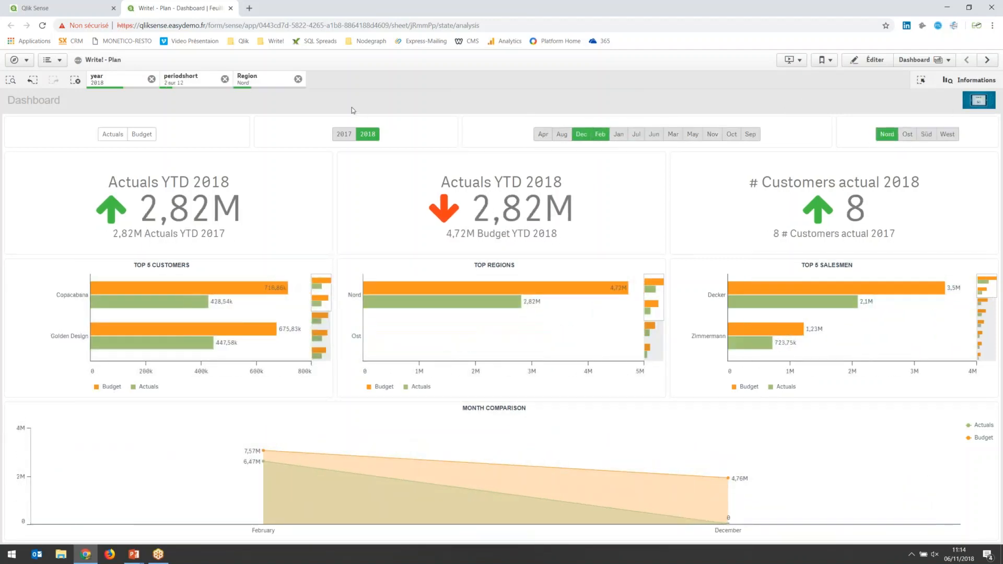
left_click(224, 80)
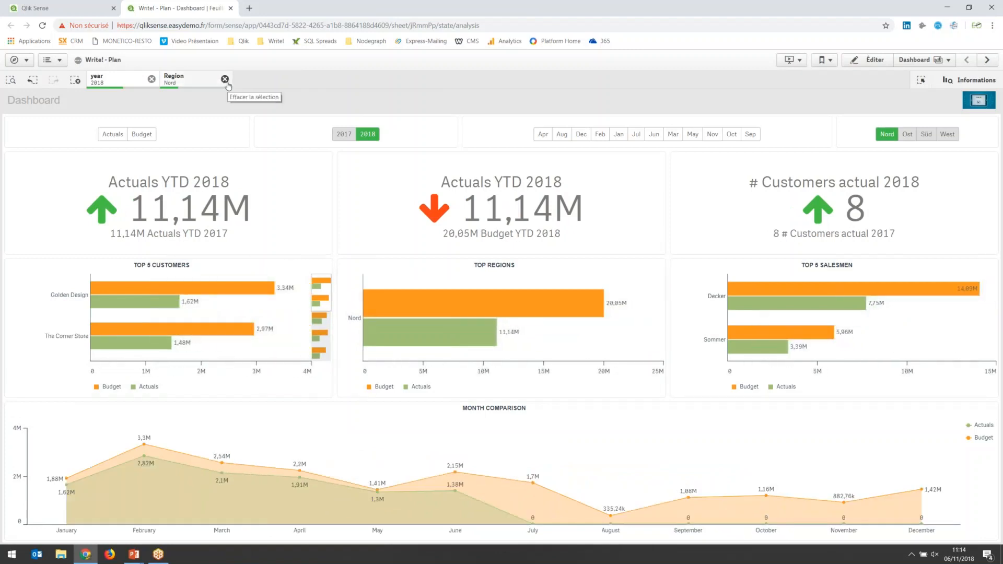
left_click(225, 80)
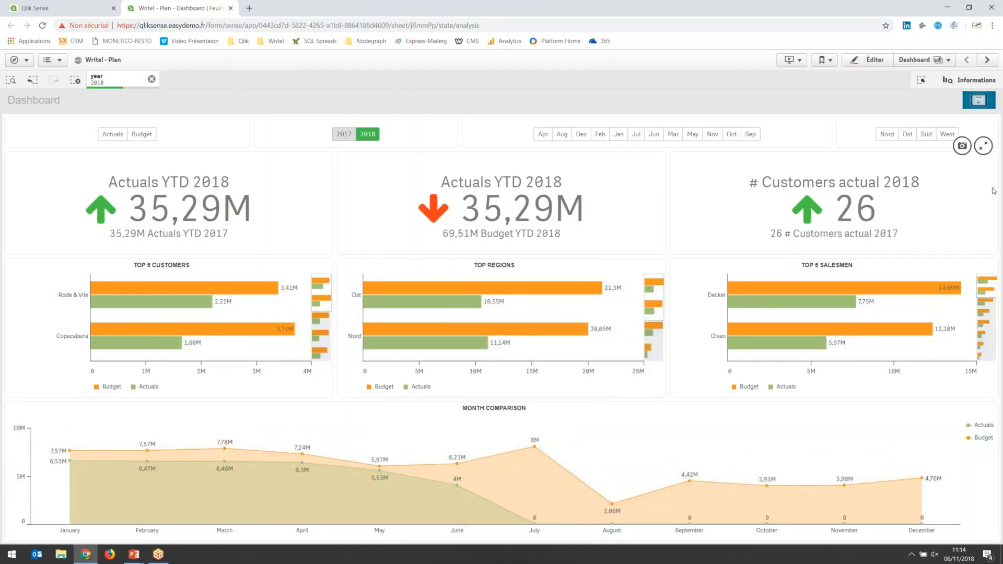
Step: On the Sales Plan sheet, select the Budget plan and compare it with the 2018 Actuals
left_click(987, 59)
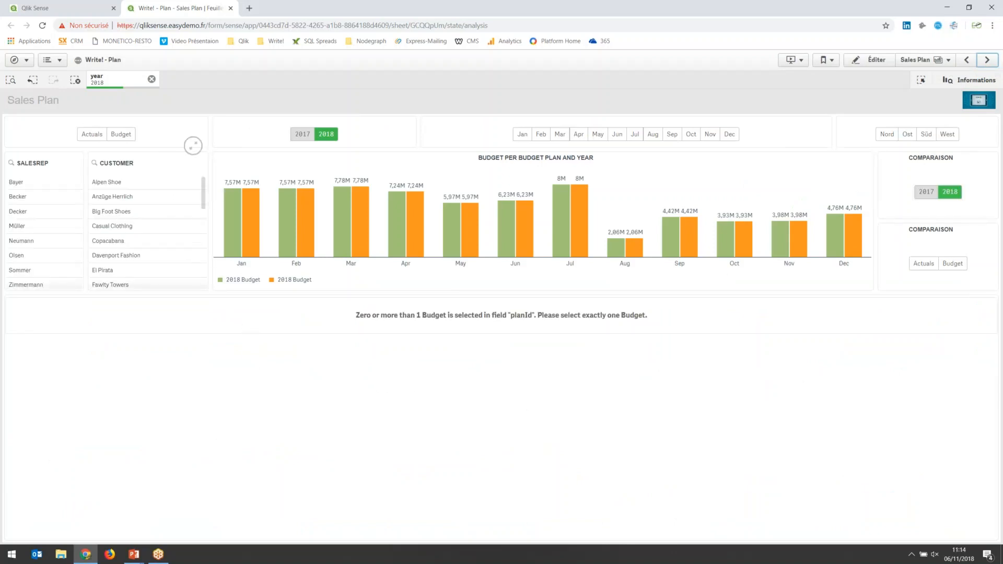
left_click(129, 135)
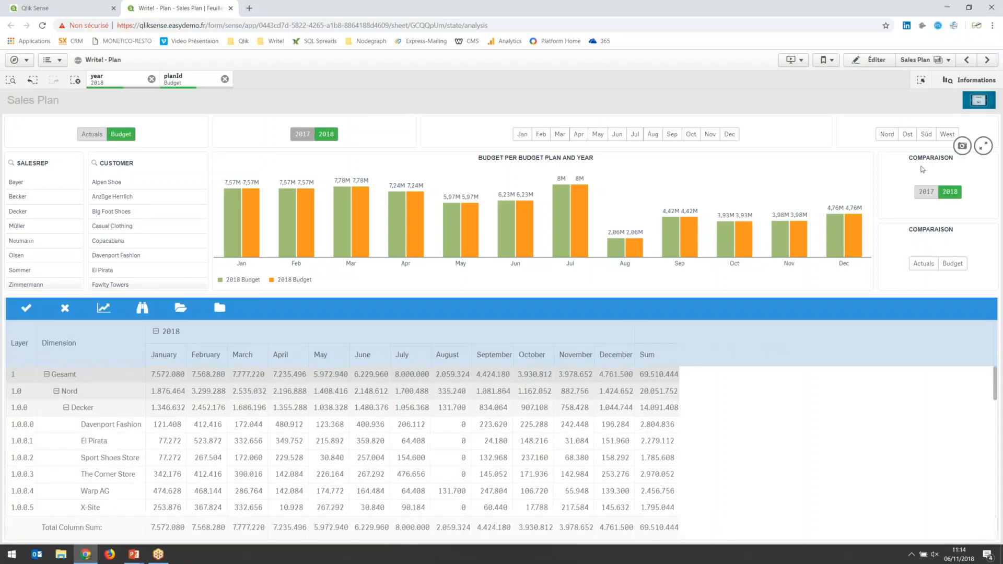
left_click(927, 263)
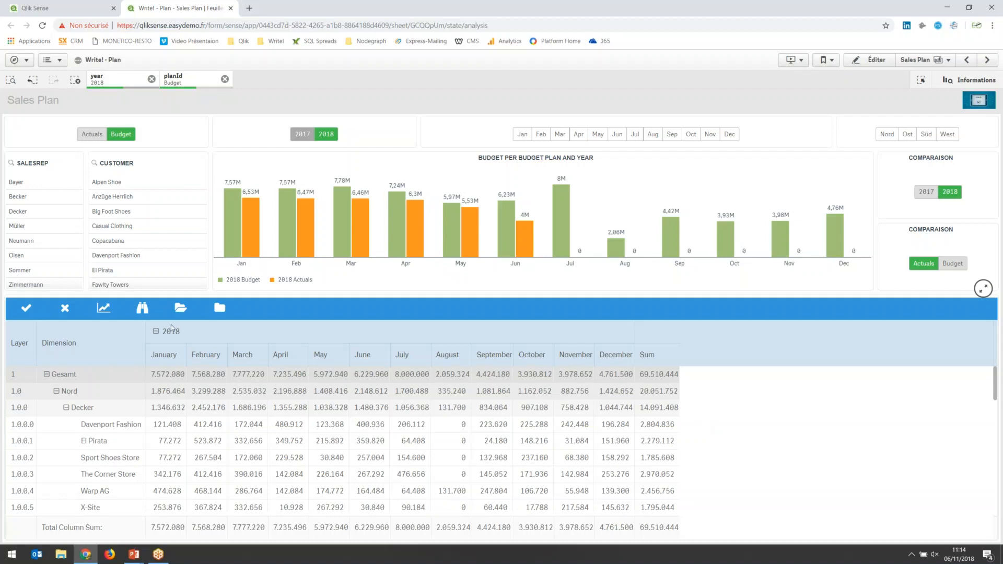
Step: Start a new rolling forecast based on the Actuals from January until June 2018
left_click(143, 309)
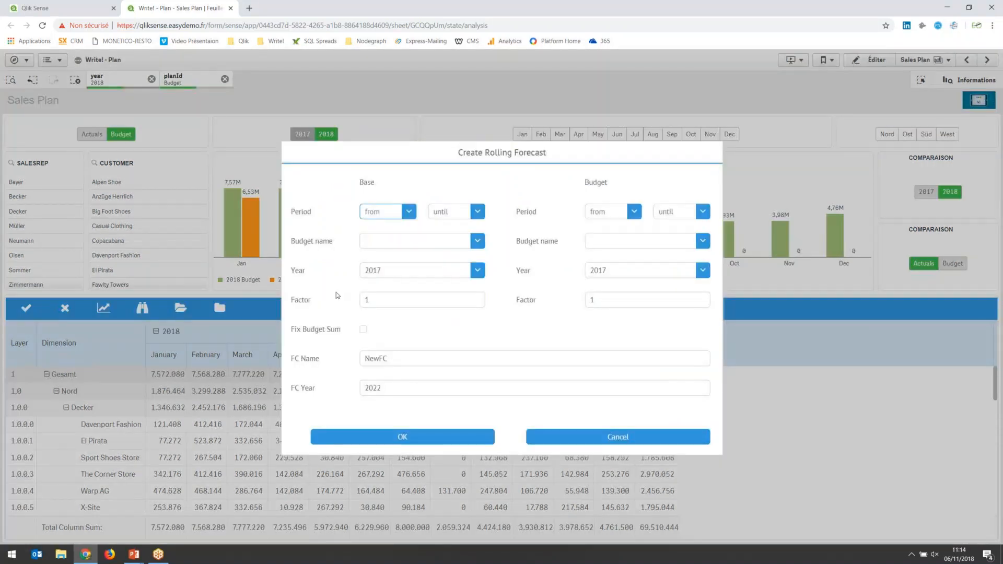
left_click(410, 212)
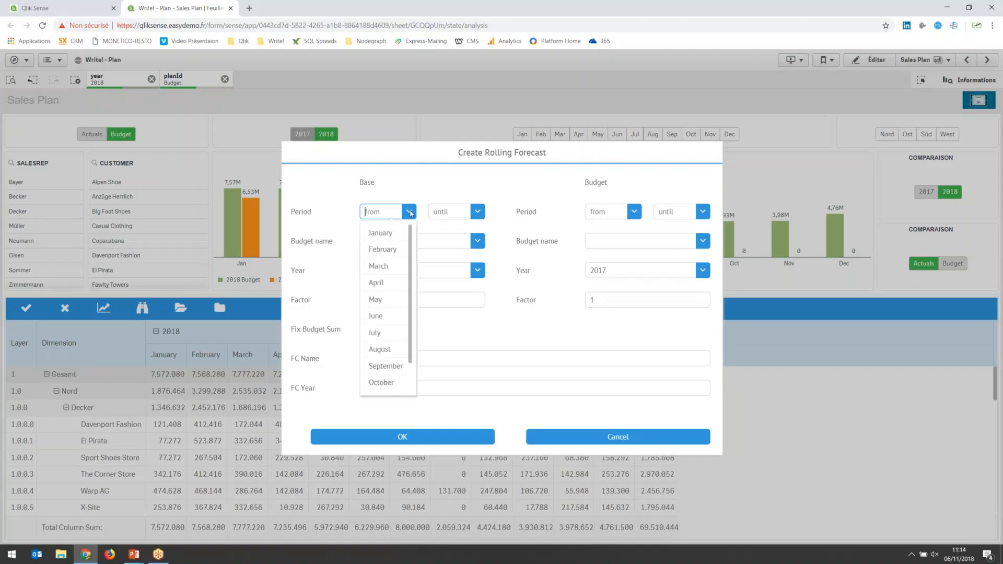
left_click(395, 235)
left_click(477, 212)
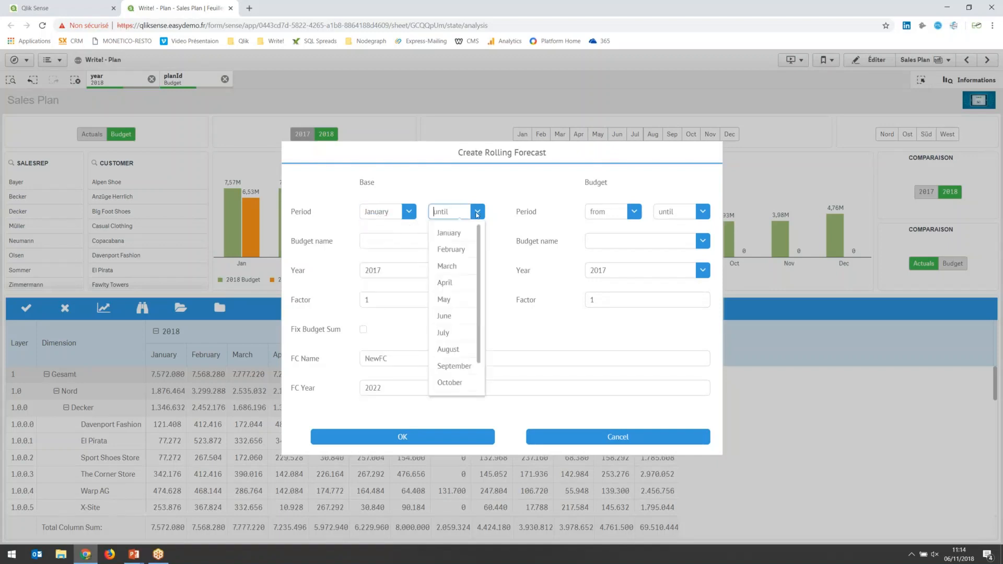
left_click(445, 317)
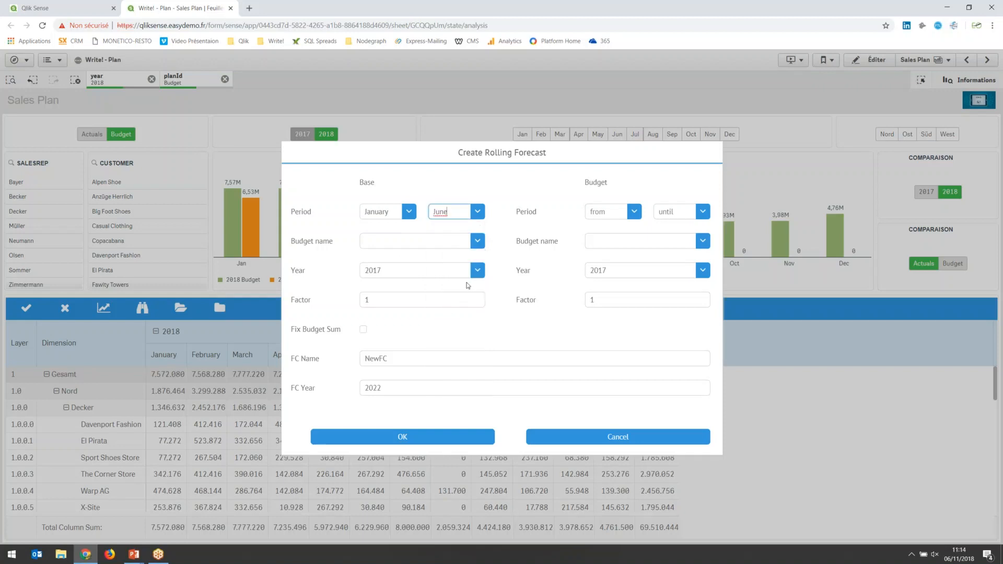
left_click(478, 242)
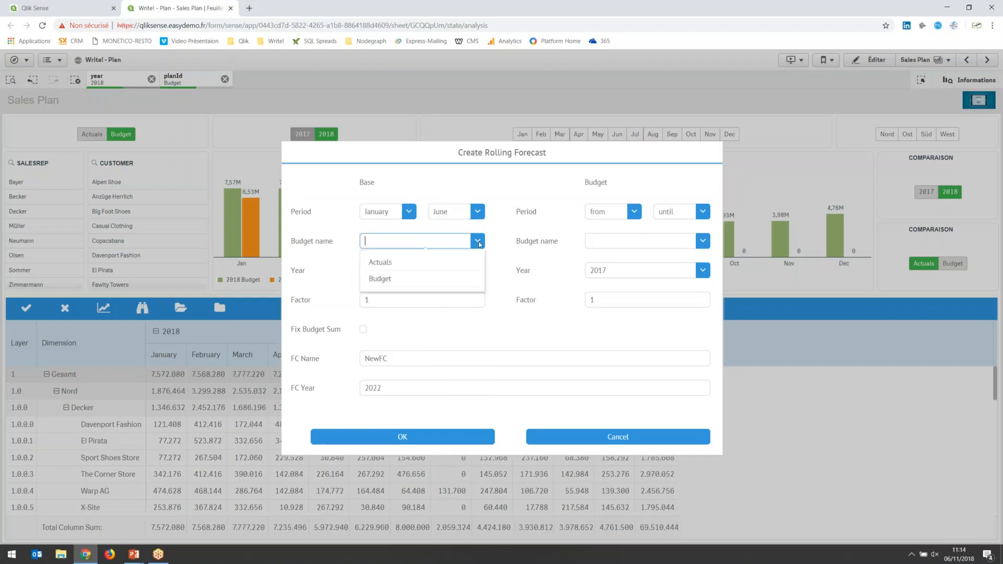
left_click(389, 262)
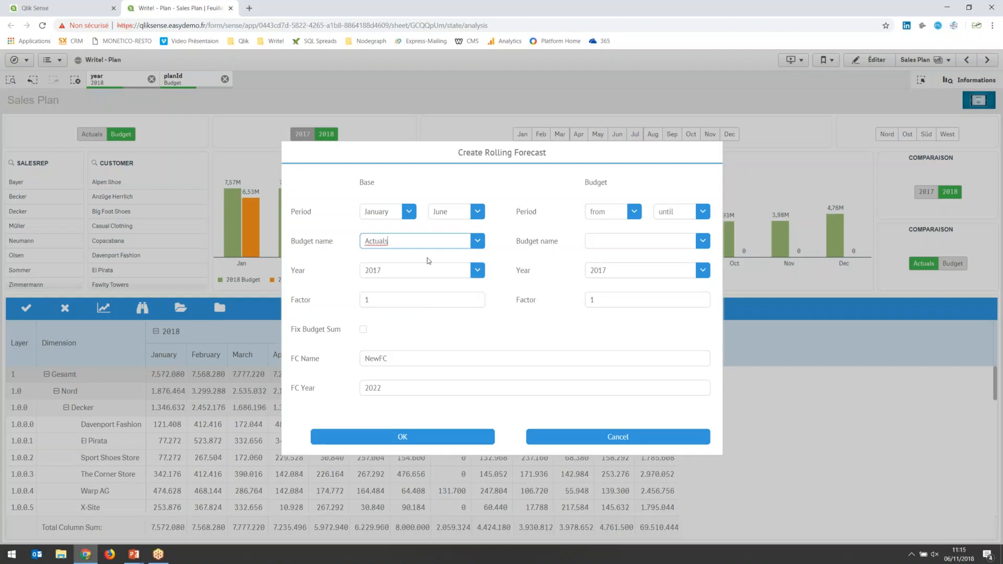
left_click(402, 276)
left_click(406, 304)
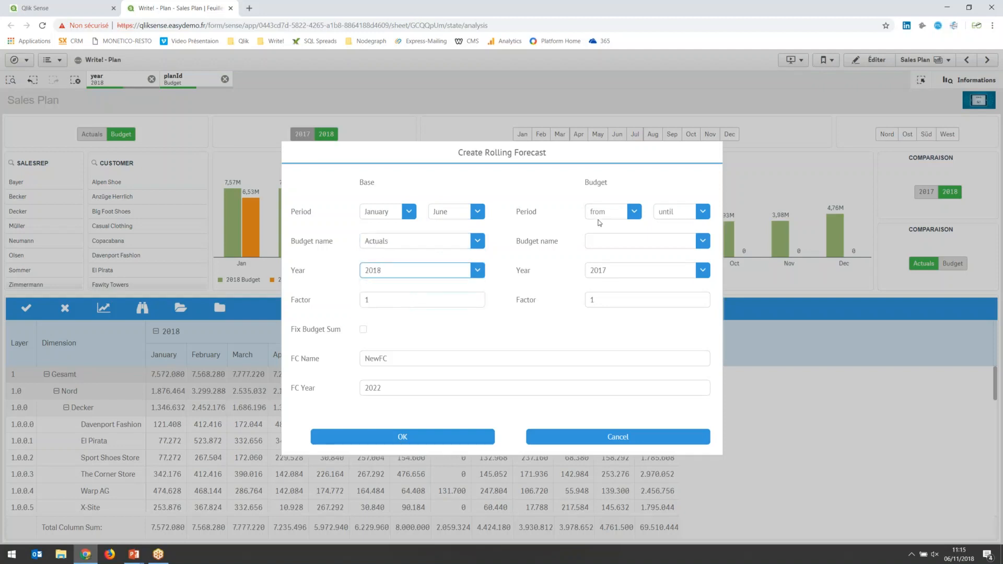
Step: Set the rolling forecast's budget part to the 2018 Budget from July until December with a factor of 1.2
left_click(635, 213)
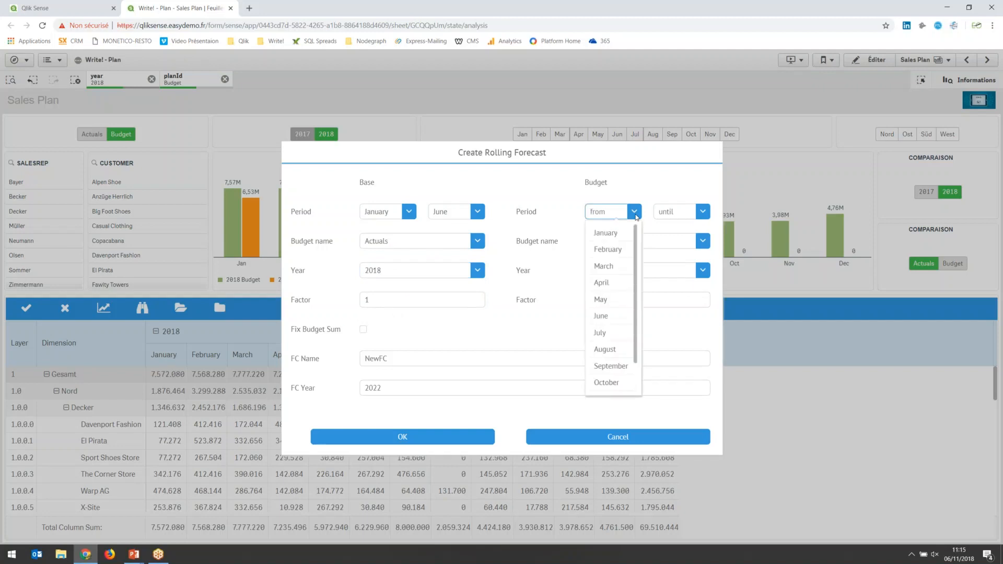
left_click(615, 335)
left_click(703, 212)
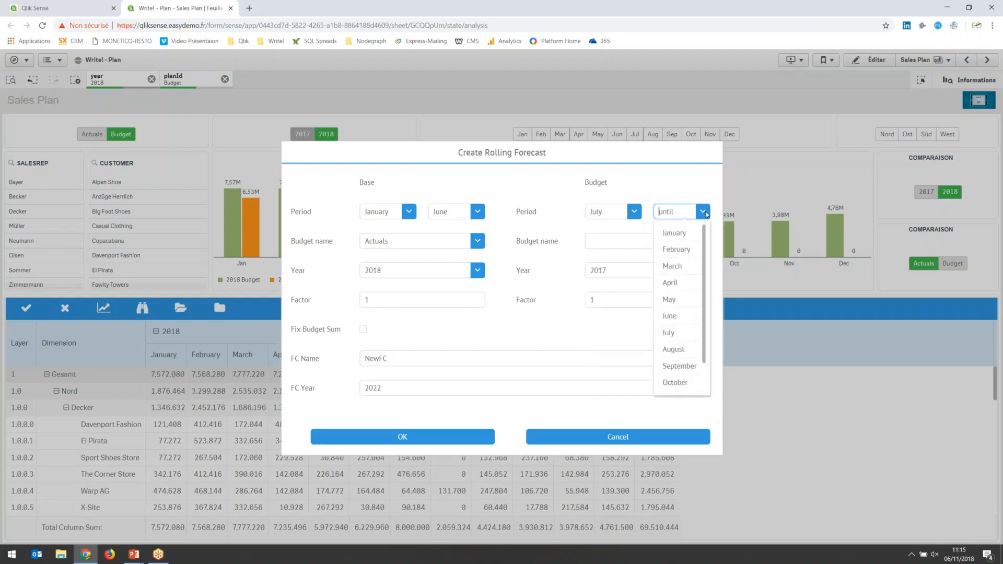
scroll(681, 308, "down", 2)
left_click(679, 383)
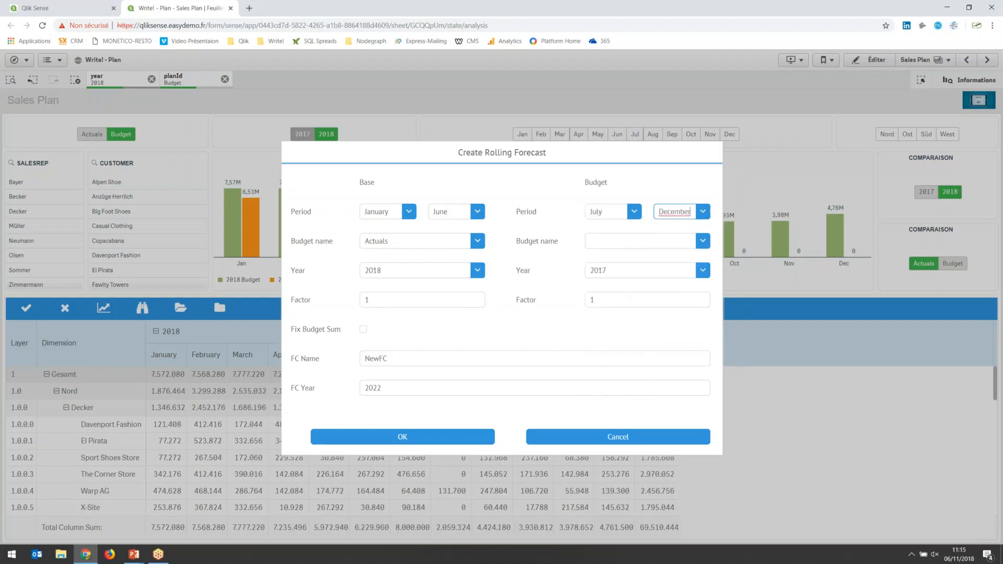
left_click(649, 238)
left_click(638, 280)
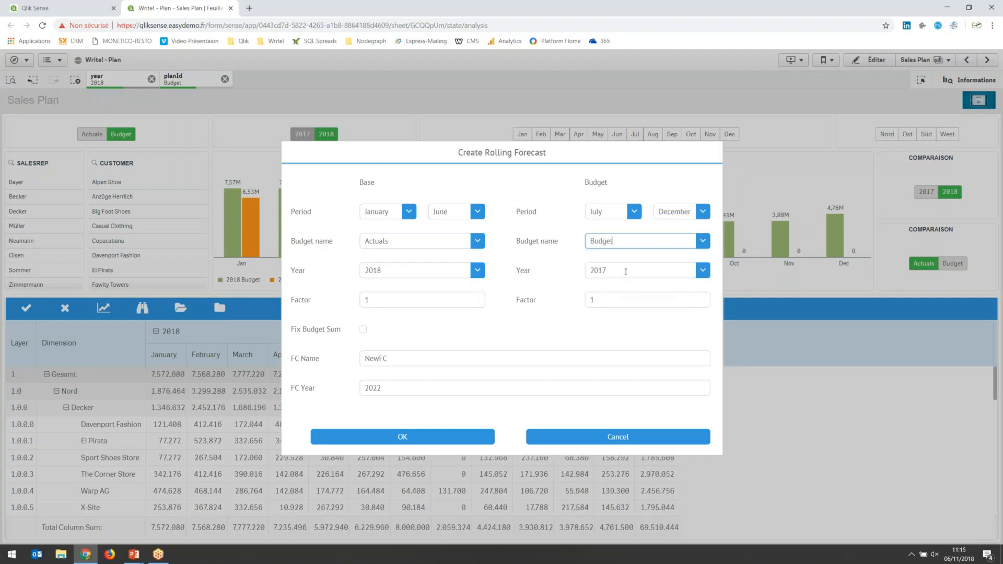
left_click(625, 272)
left_click(627, 309)
left_click(619, 301)
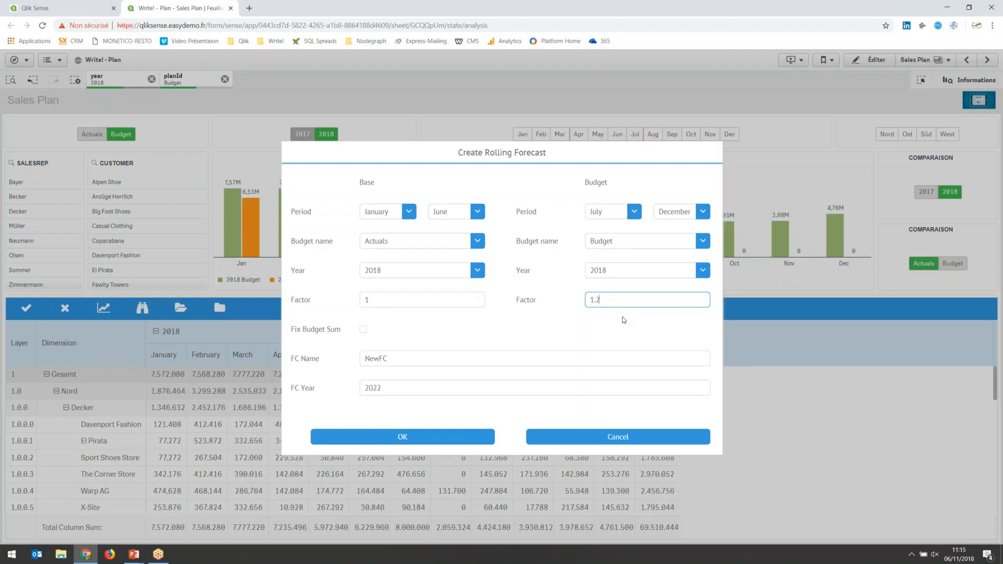
Step: Name the rolling forecast FC072018, set its year to 2018, and create it
left_click(380, 359)
key("BackSpace")
key("BackSpace")
key("BackSpace")
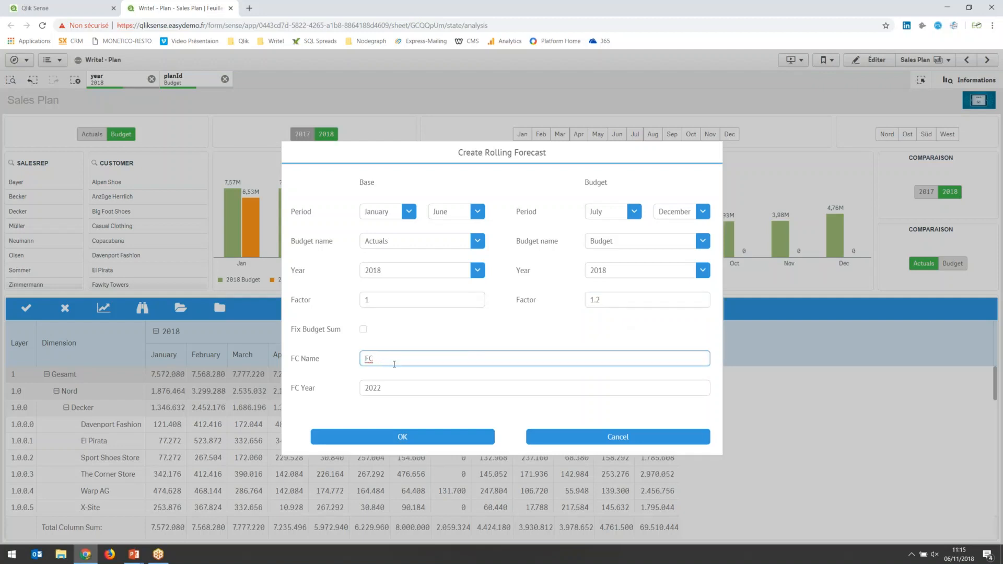
type("072018")
left_click(388, 387)
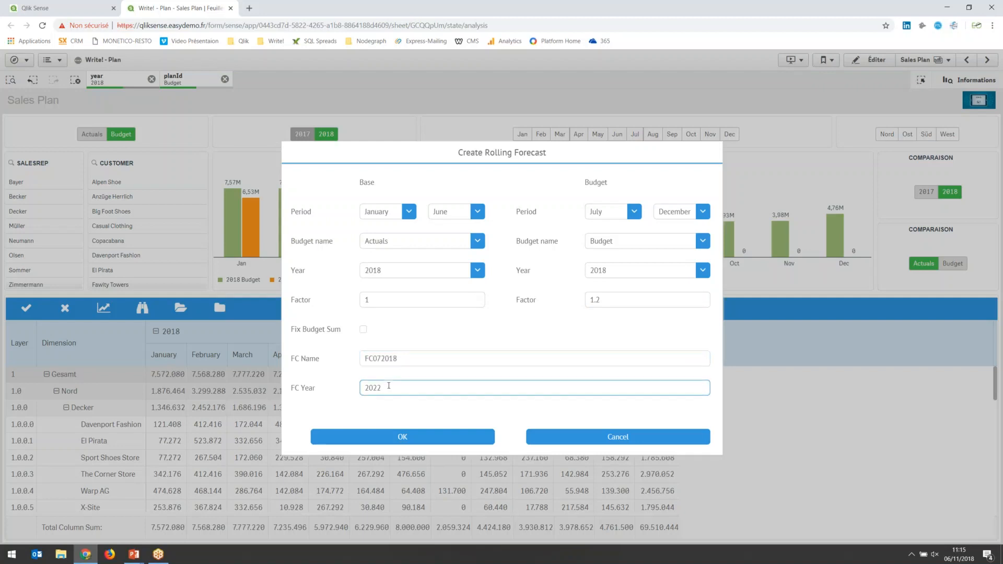
key("BackSpace")
key("BackSpace")
type("18")
left_click(365, 440)
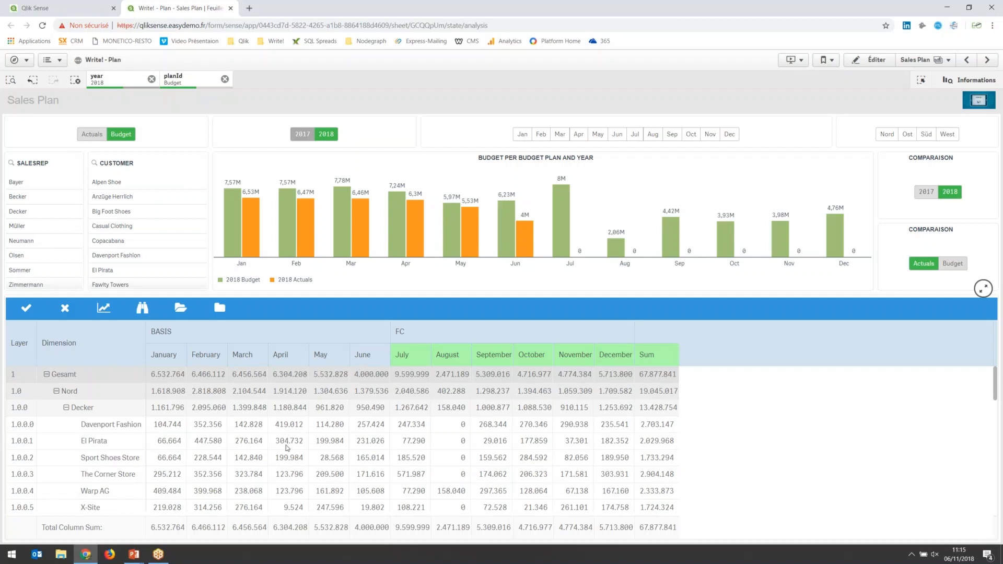
Step: Open several August to December forecast cells of El Pirata, Sport Shoes Store and The Corner Store for editing
left_click(441, 444)
left_click(541, 463)
left_click(603, 479)
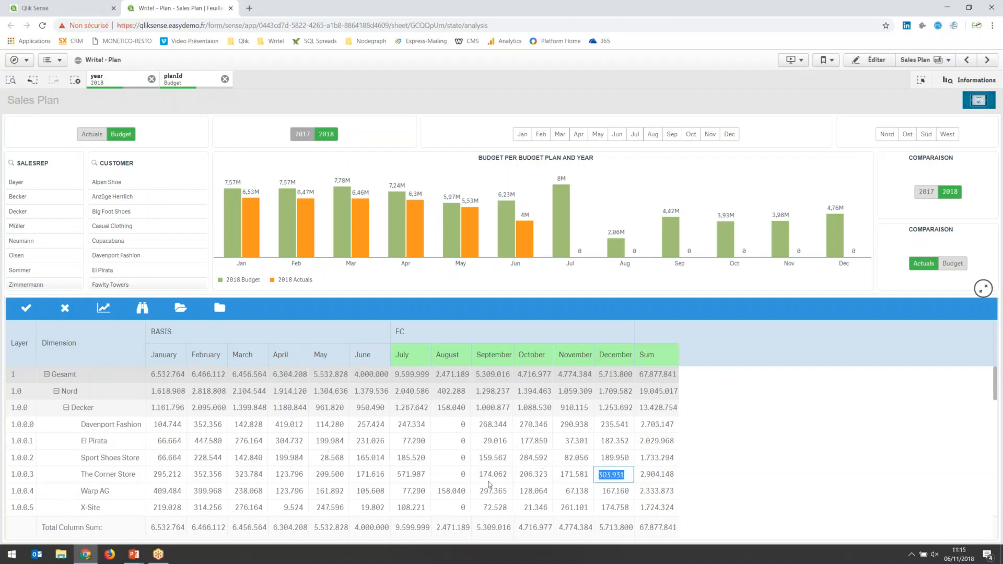
left_click(501, 446)
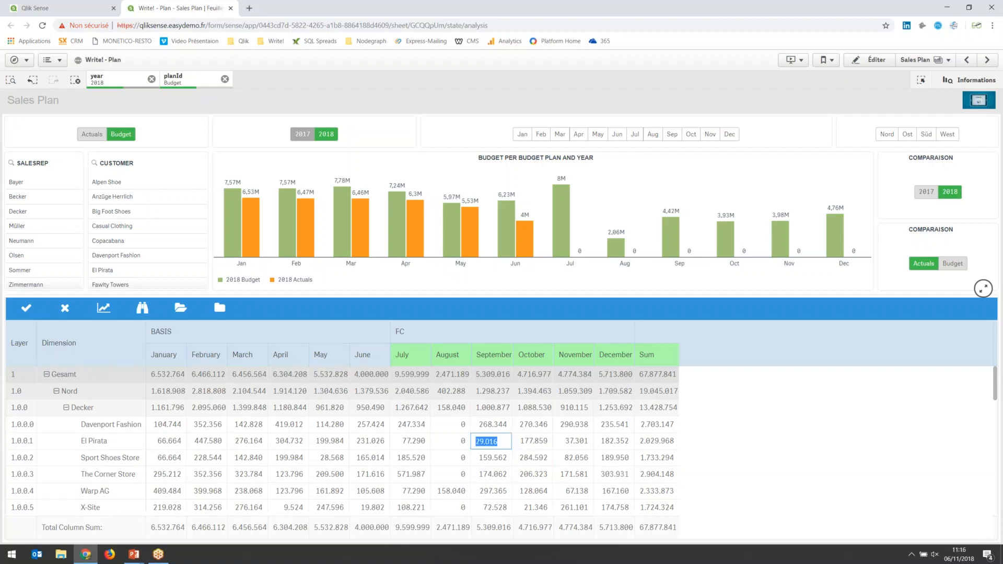
Step: Set the September forecast to 31.000 for El Pirata and 270.000 for Davenport Fashion
type("31000")
key("Return")
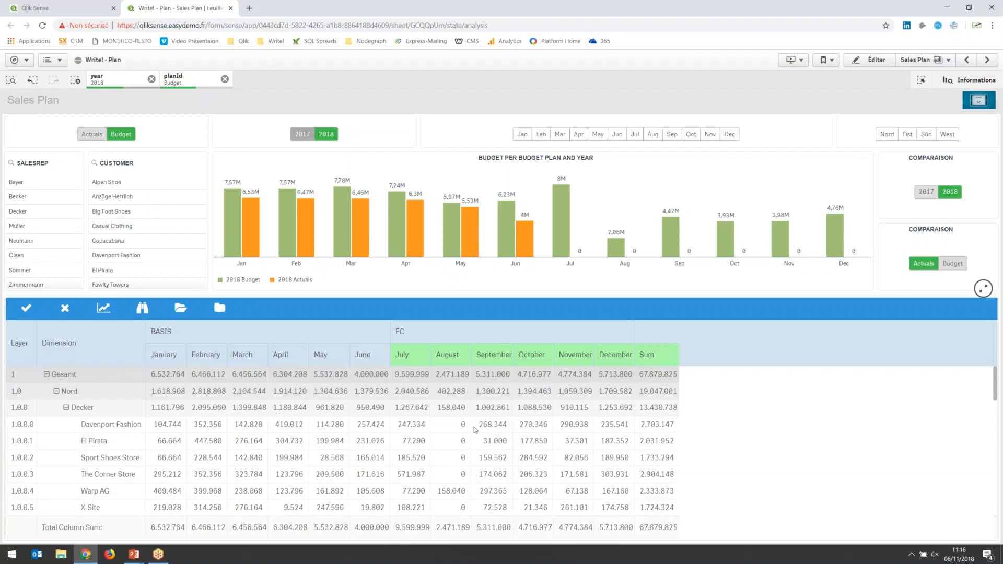
double_click(501, 428)
type("270")
key("Return")
Step: Set the September forecast of the top-level Gesamt row to 6.000.000
left_click(494, 374)
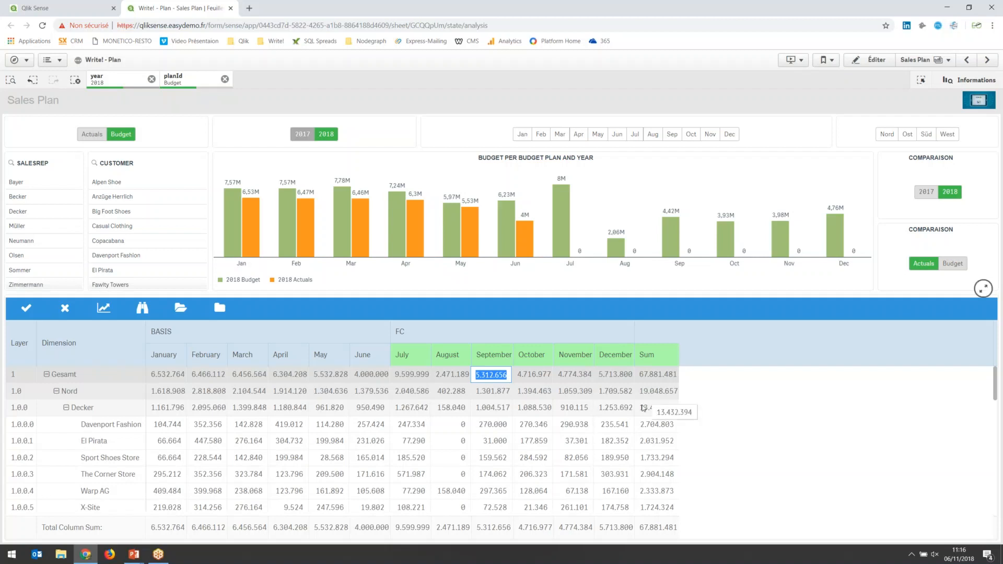
type("6.000.000")
key("Return")
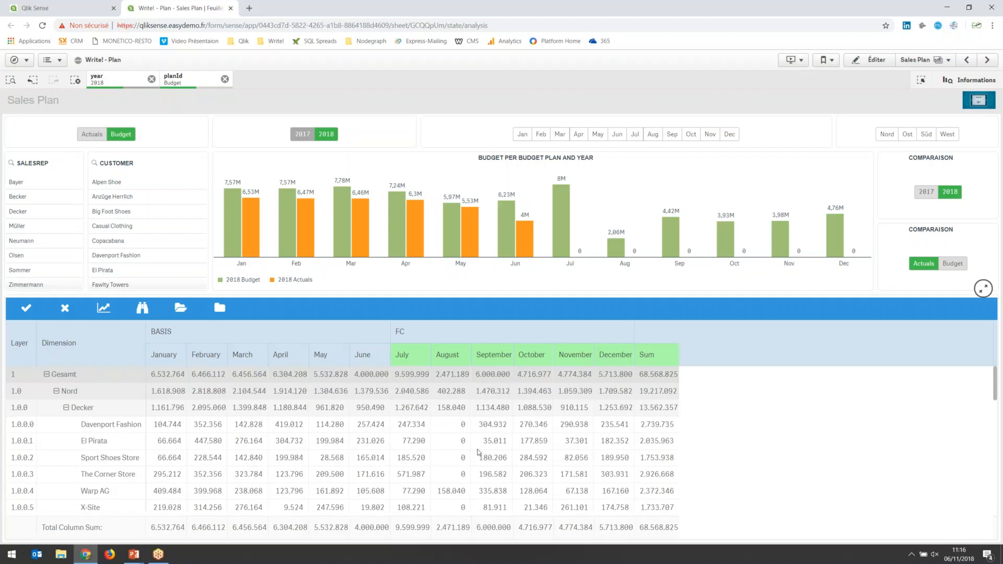
Step: Set the yearly sum of the Gesamt row to 75.000.000
scroll(497, 429, "down", 2)
scroll(497, 430, "up", 2)
double_click(664, 377)
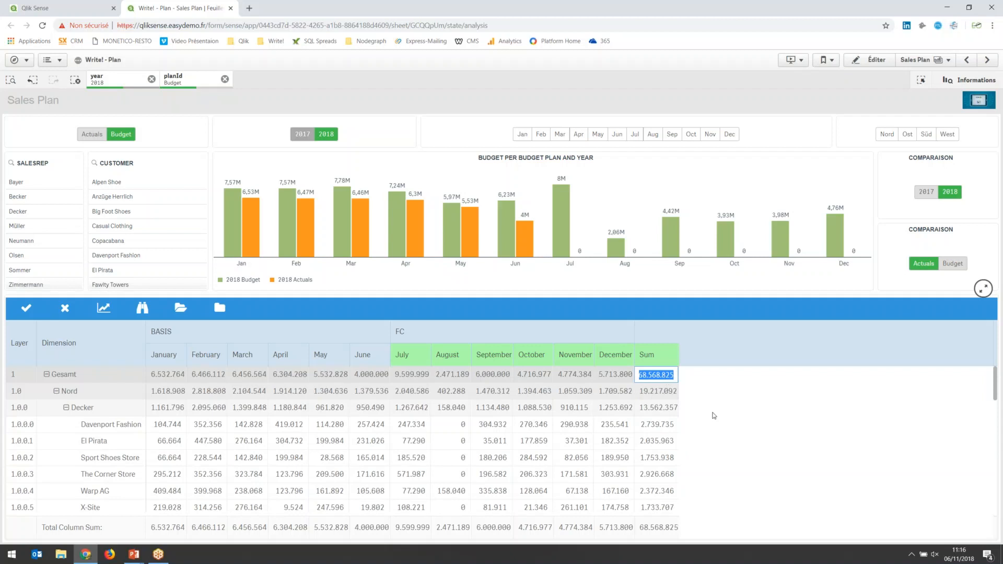
type("75")
key("Return")
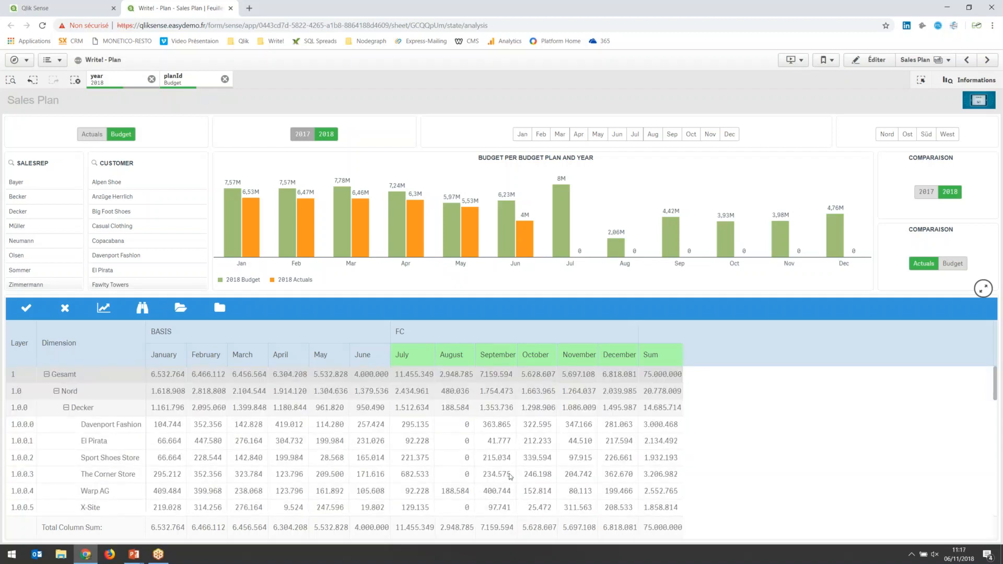
Step: Enter August forecast weights of 1 for Davenport Fashion, 2 for El Pirata, 1 for Sport Shoes Store and 3 for Warp AG
left_click(451, 421)
left_click(466, 446)
left_click(467, 444)
type("2")
left_click(468, 462)
double_click(468, 459)
key("Return")
double_click(465, 493)
type("3")
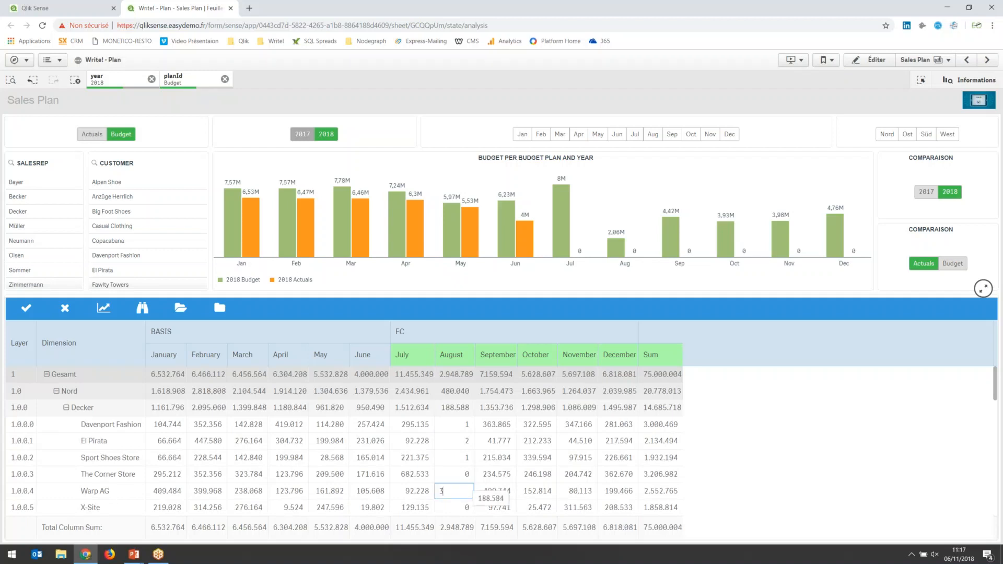
key("Return")
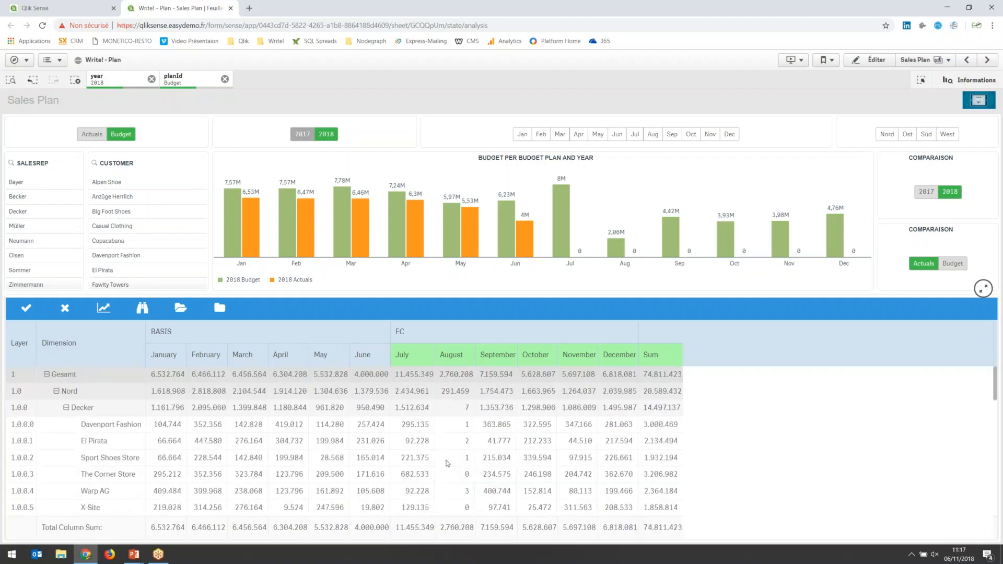
Step: Set the August forecast of the first sales rep under Nord to 2 million
double_click(463, 409)
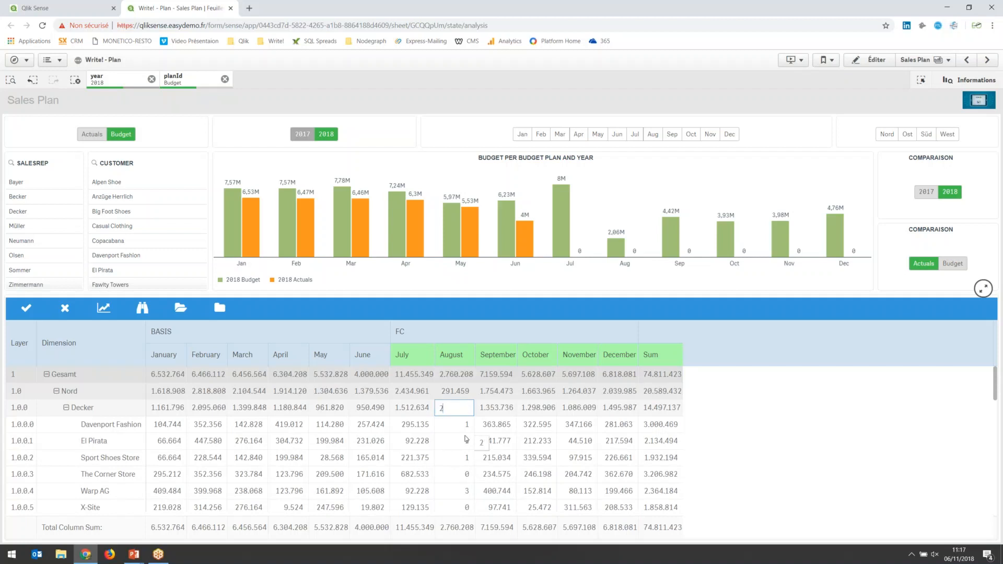
type("2m")
key("Return")
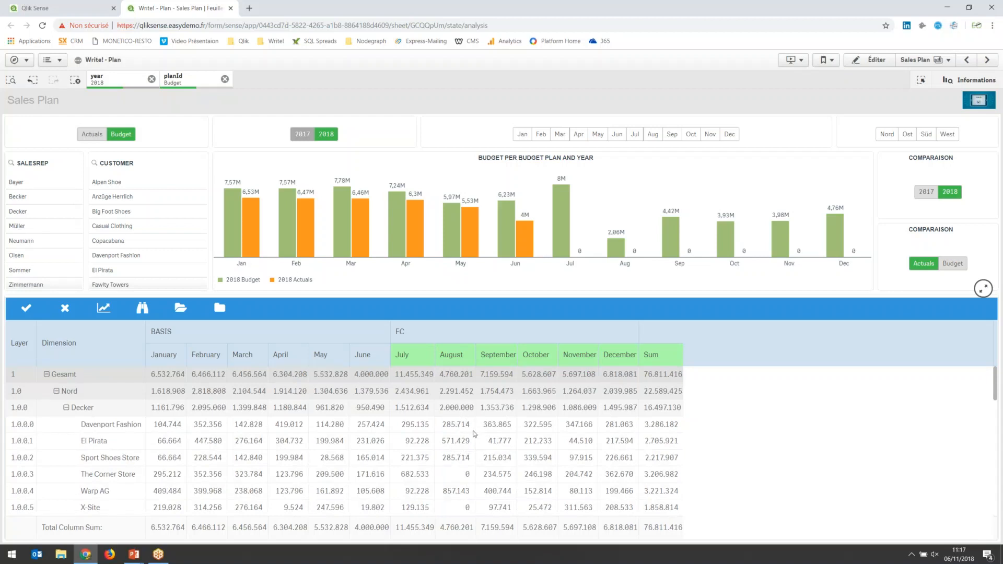
Step: Set the yearly sum of the Gesamt row to 80 million and save the forecast data
scroll(474, 434, "down", 2)
scroll(474, 434, "up", 2)
left_click(653, 374)
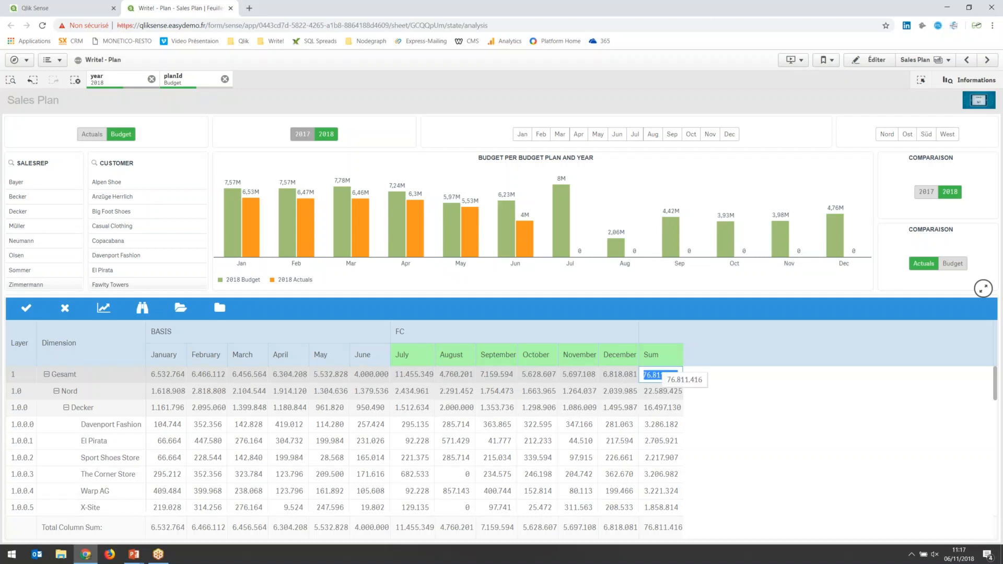
type("8")
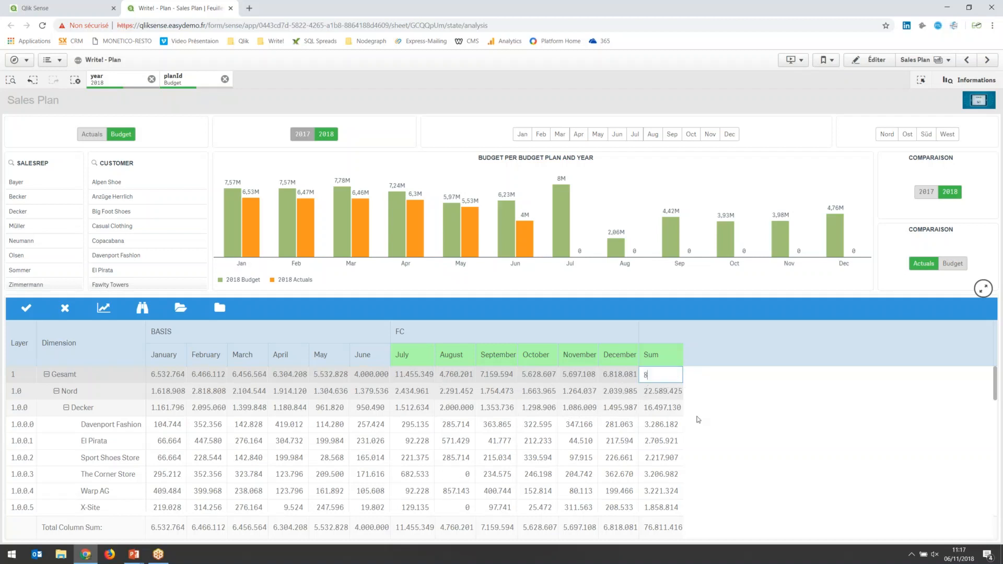
type("0m")
key("Return")
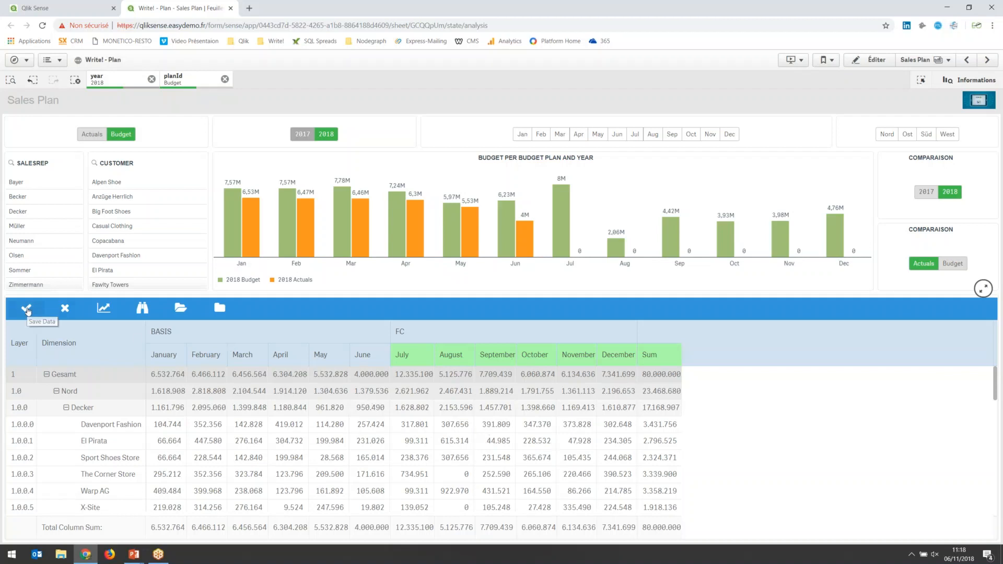
left_click(27, 309)
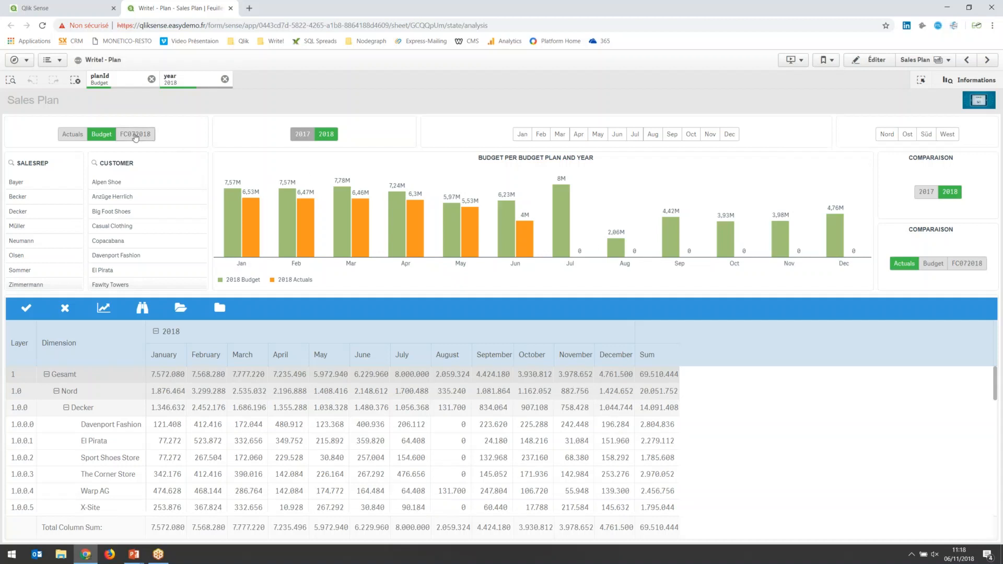
Step: Show plan FC072018 compared with only the 2018 Budget, and open the January Gesamt value for editing
left_click(135, 135)
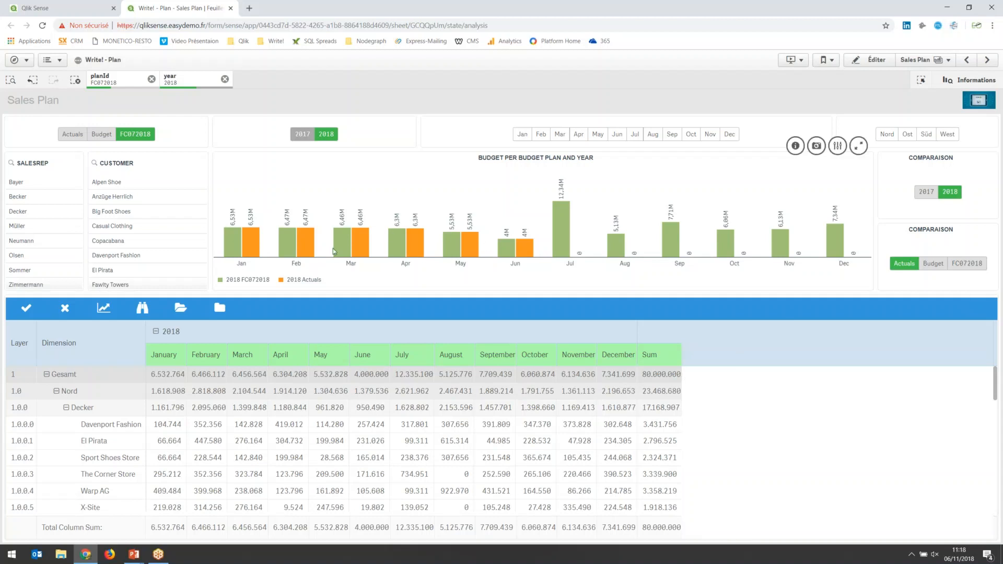
left_click(939, 265)
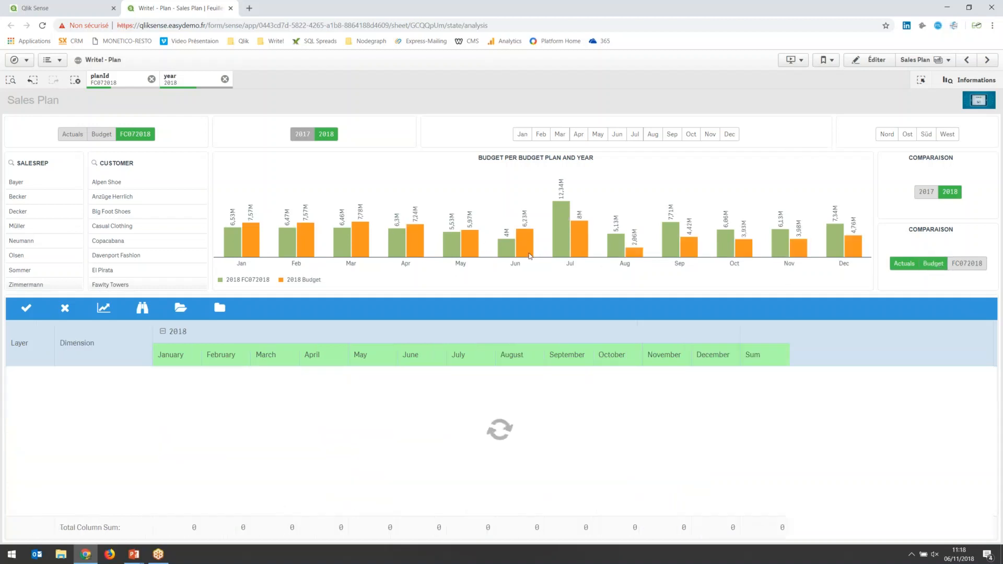
left_click(912, 263)
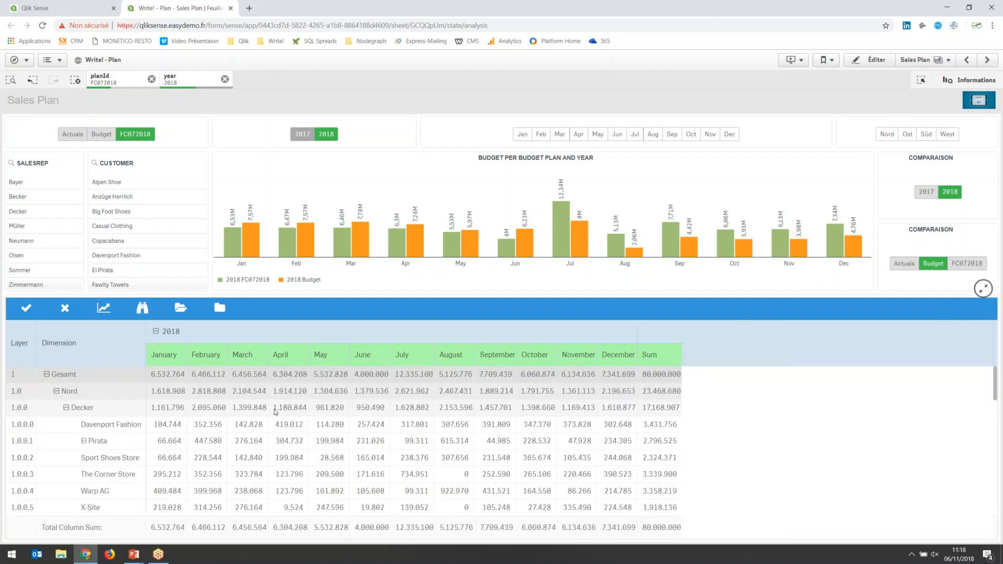
left_click(182, 375)
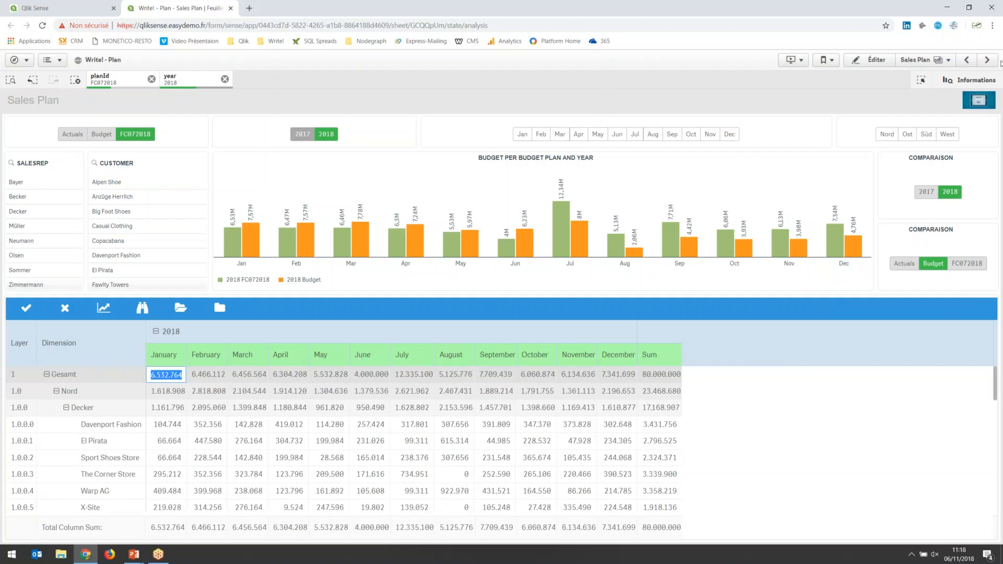
Step: On the BaseYearAndPeriod sheet, give plan FC072018 the base year 2018 and base period June, and save
left_click(984, 62)
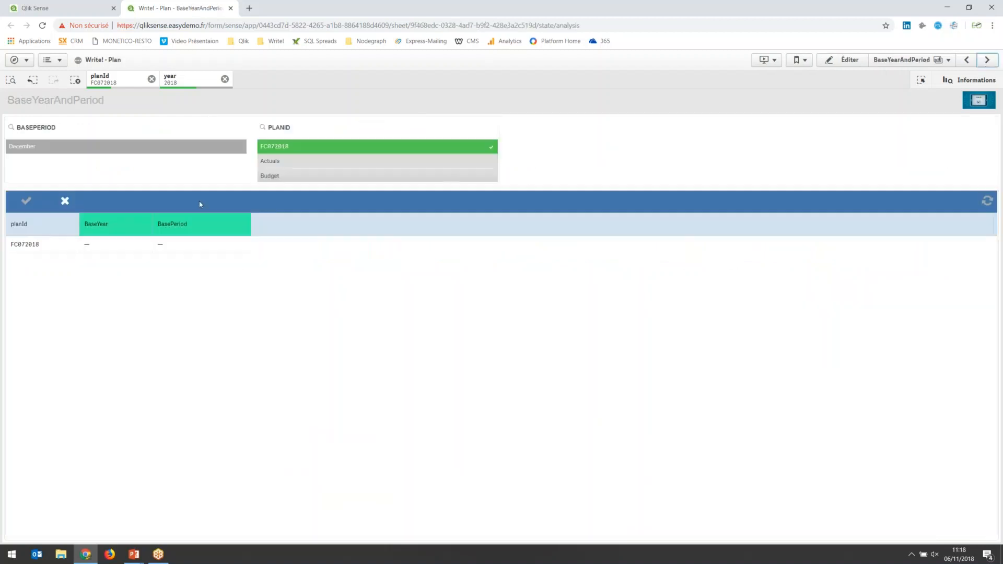
left_click(116, 249)
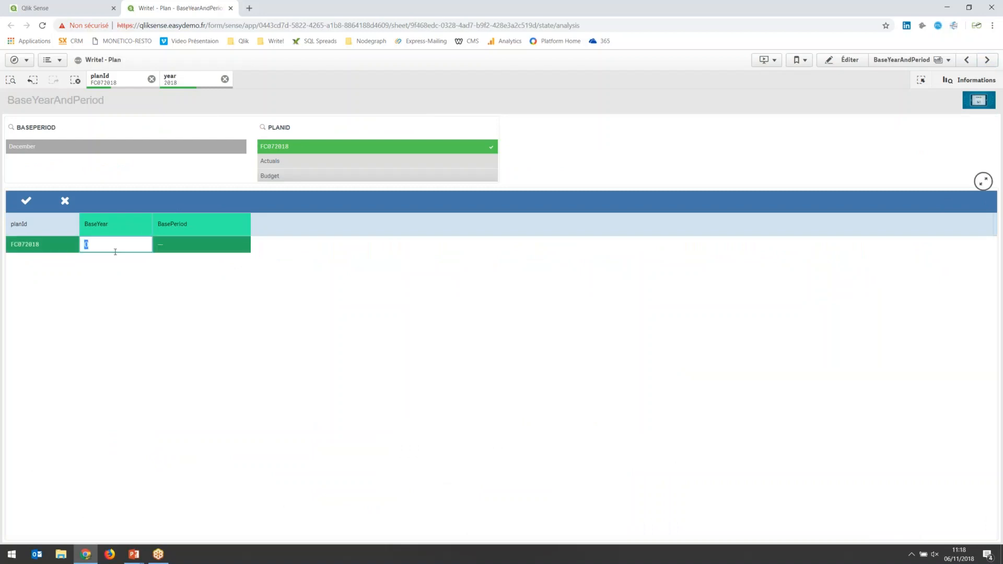
type("2018")
left_click(181, 250)
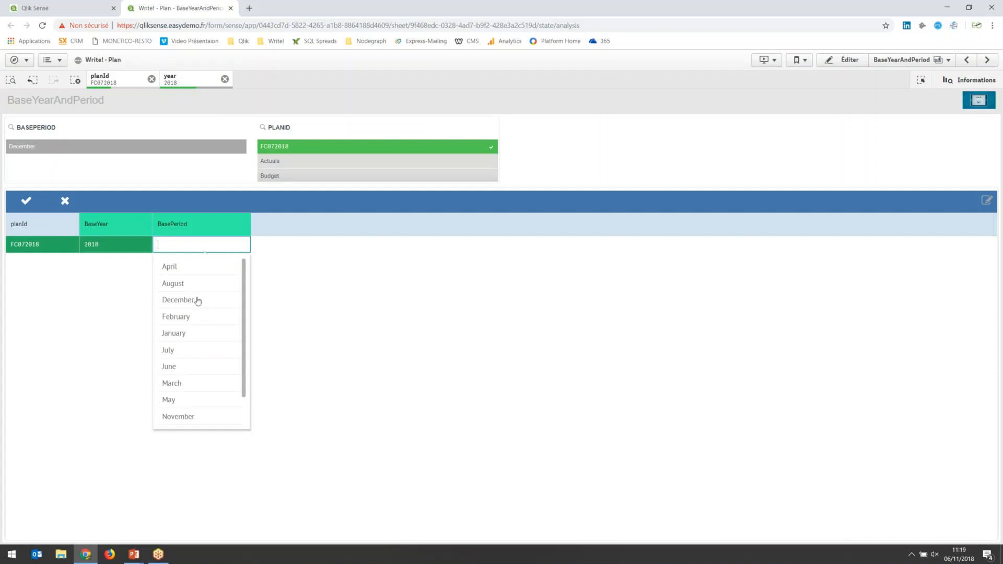
left_click(182, 373)
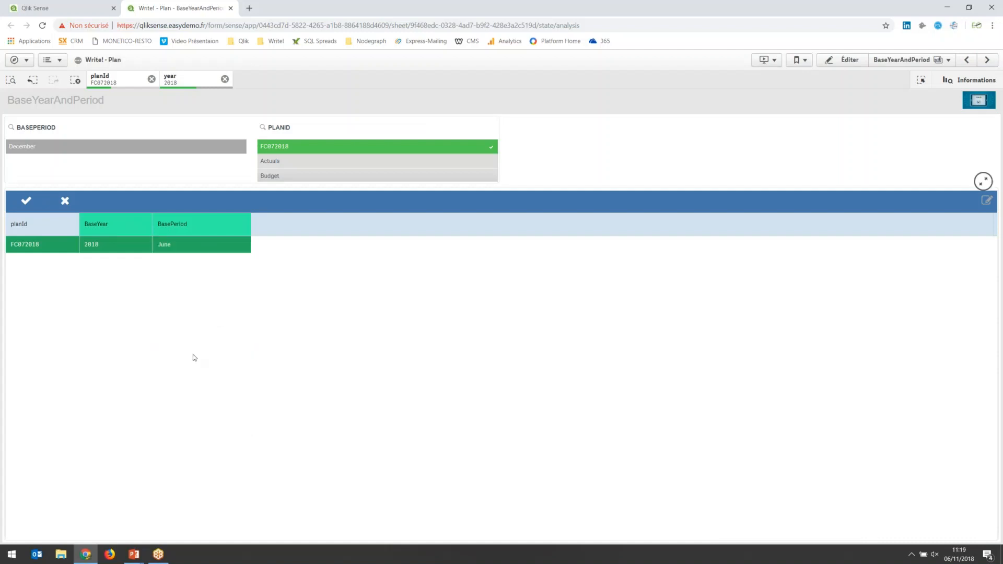
left_click(25, 202)
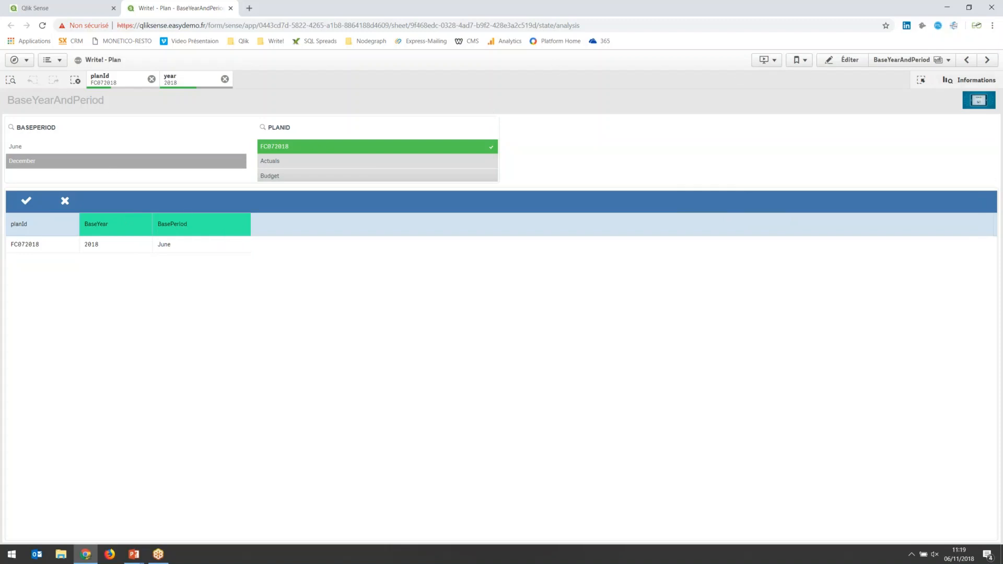
Step: Return to the Sales Plan sheet and open the August Gesamt value for editing
left_click(964, 61)
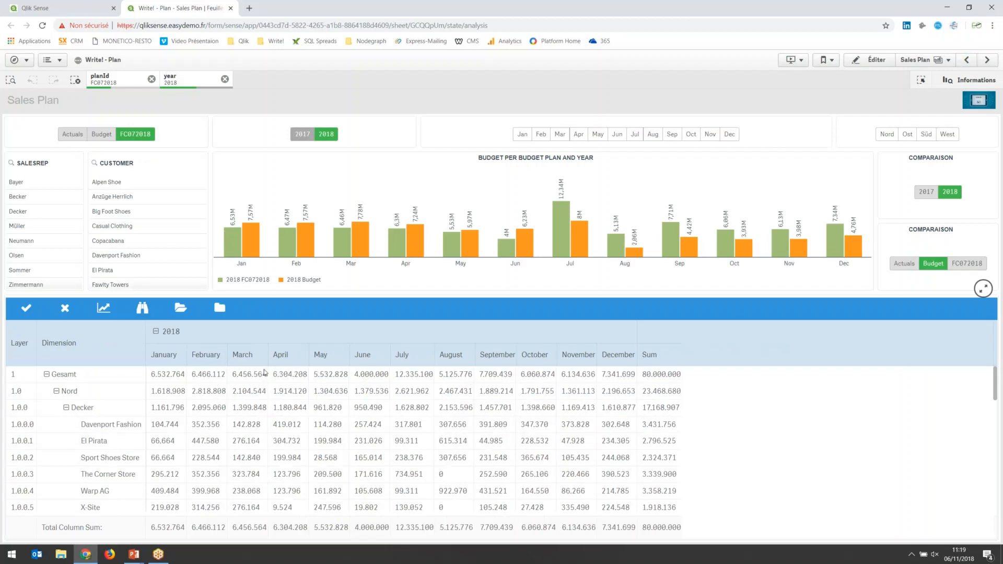
double_click(453, 376)
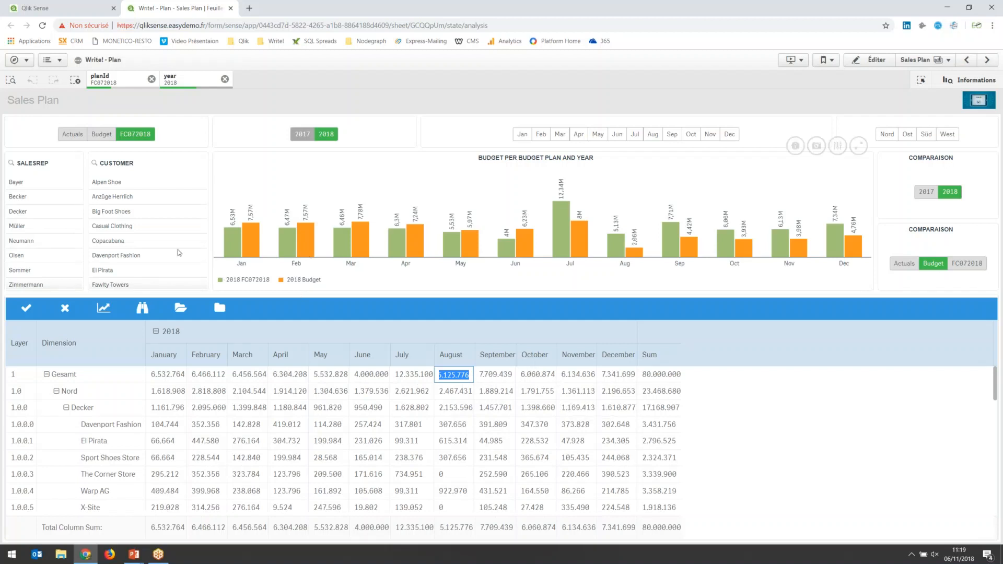
Step: Filter the plan by the first listed sales rep and open Alpen Shoe's September and November forecasts for editing without changing them
left_click(26, 183)
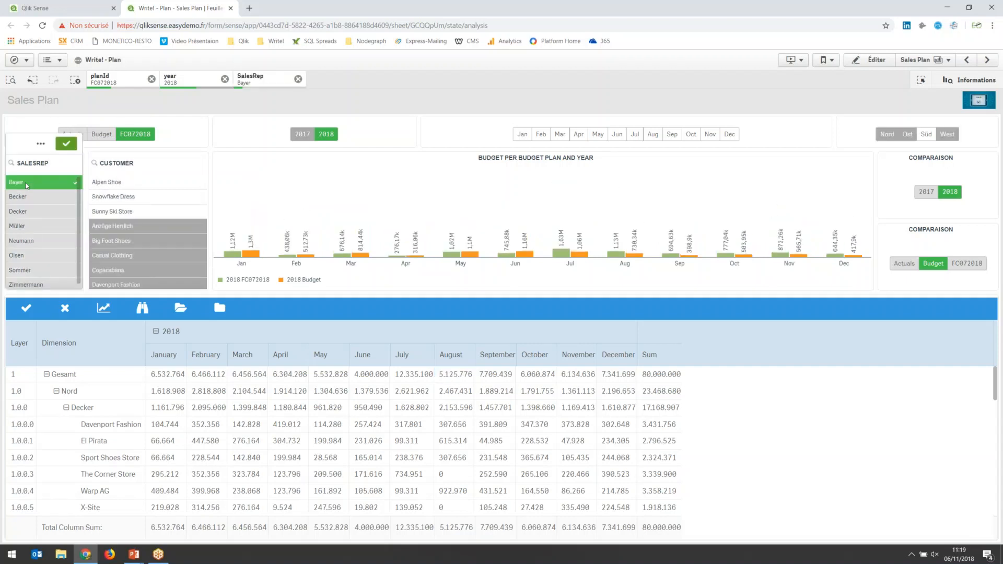
left_click(66, 146)
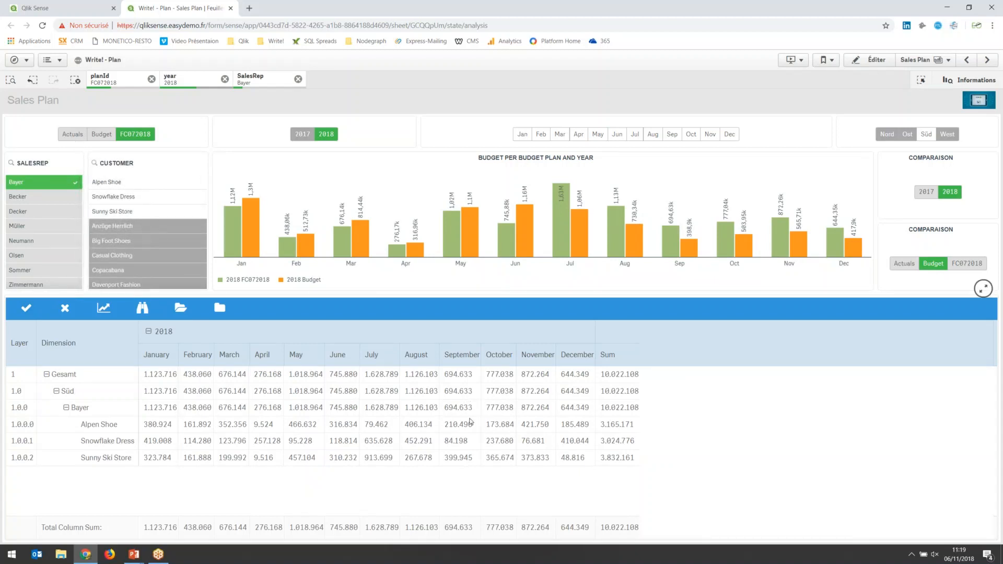
left_click(471, 423)
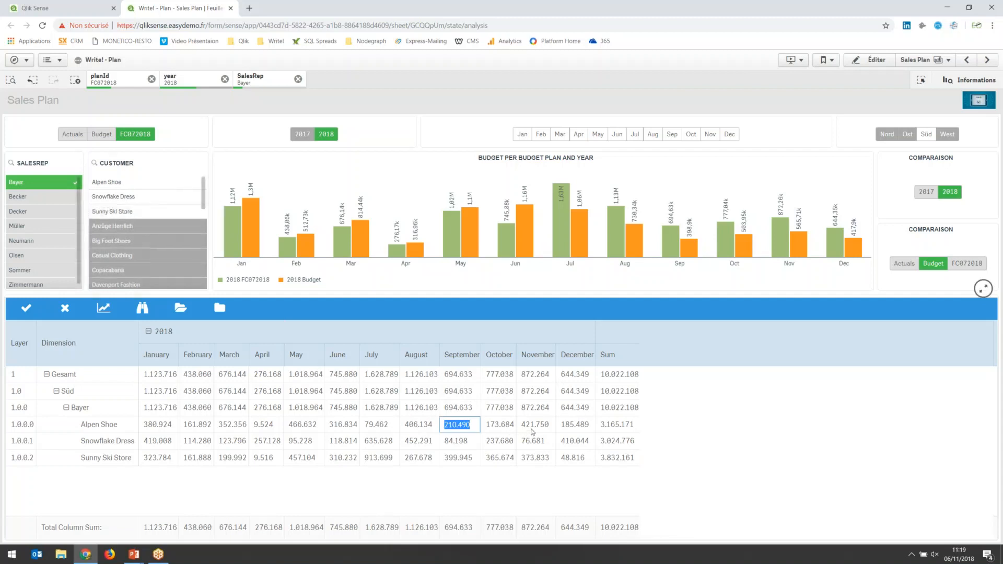
left_click(533, 430)
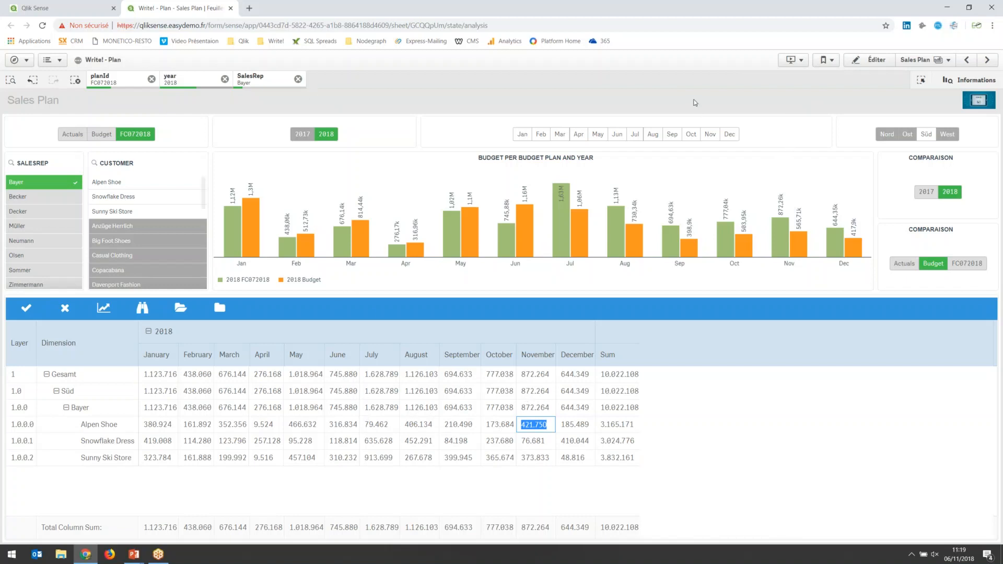
key("Escape")
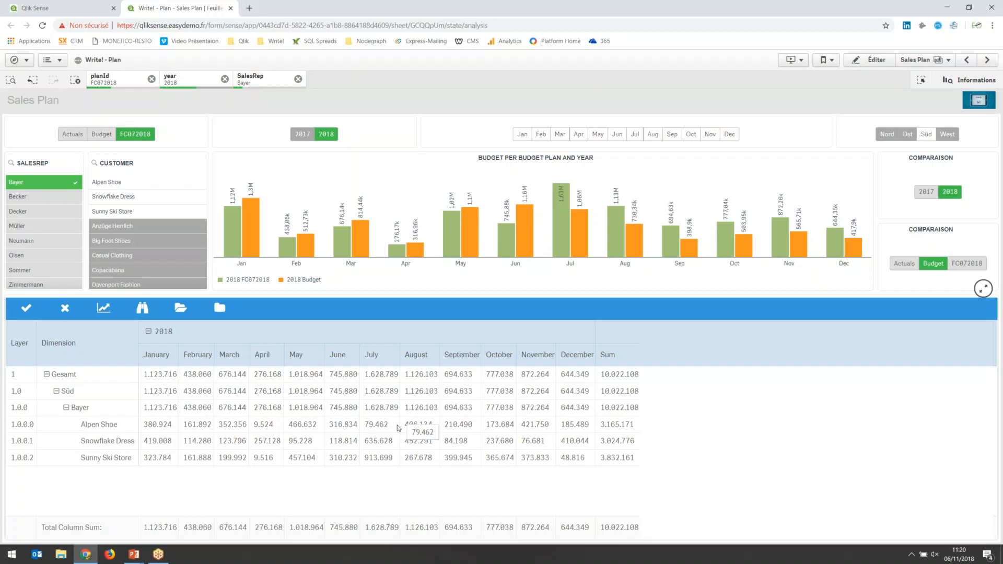
Step: Switch to the running PowerPoint slide show and advance to the Pricing Write! slide
left_click(134, 554)
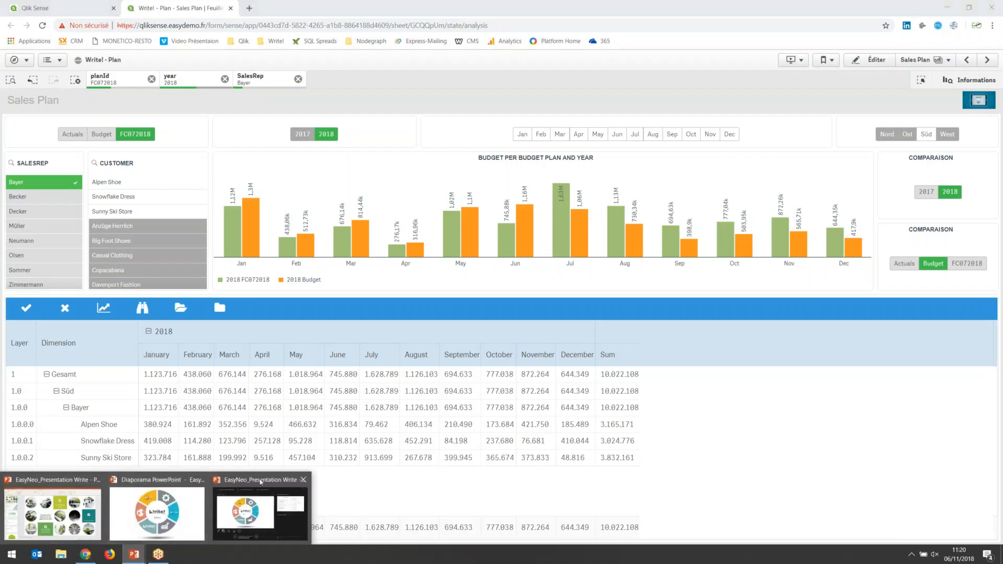
left_click(178, 514)
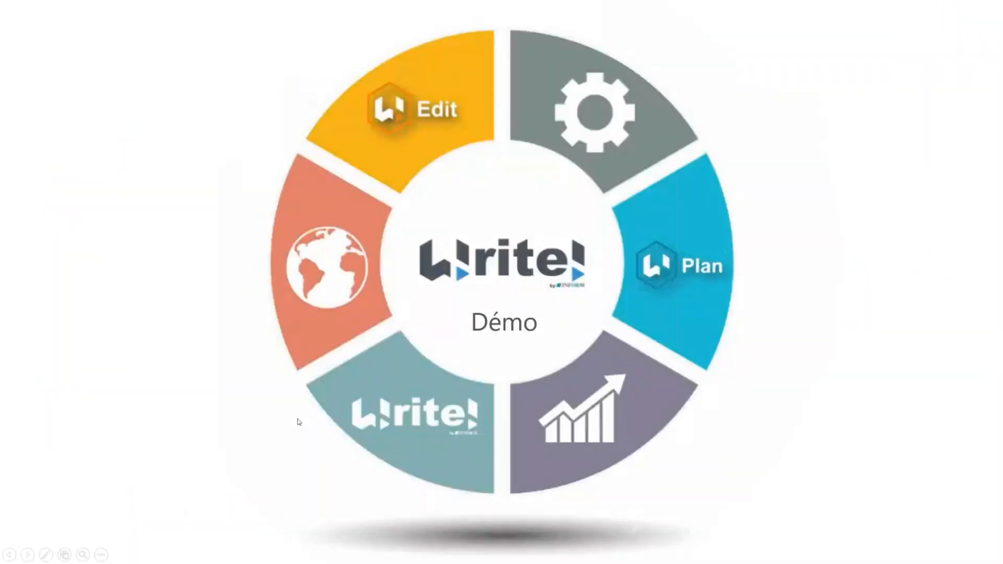
left_click(299, 422)
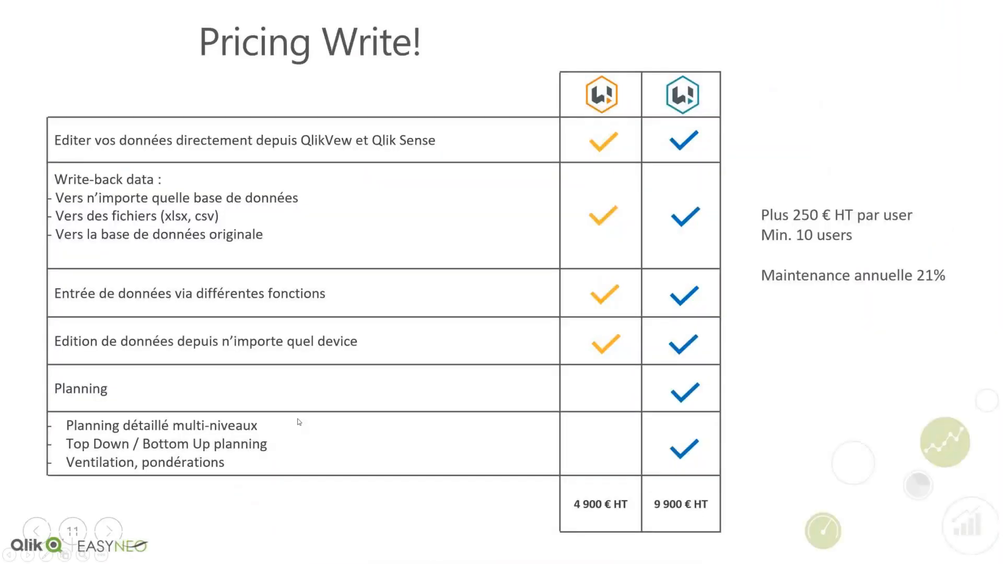